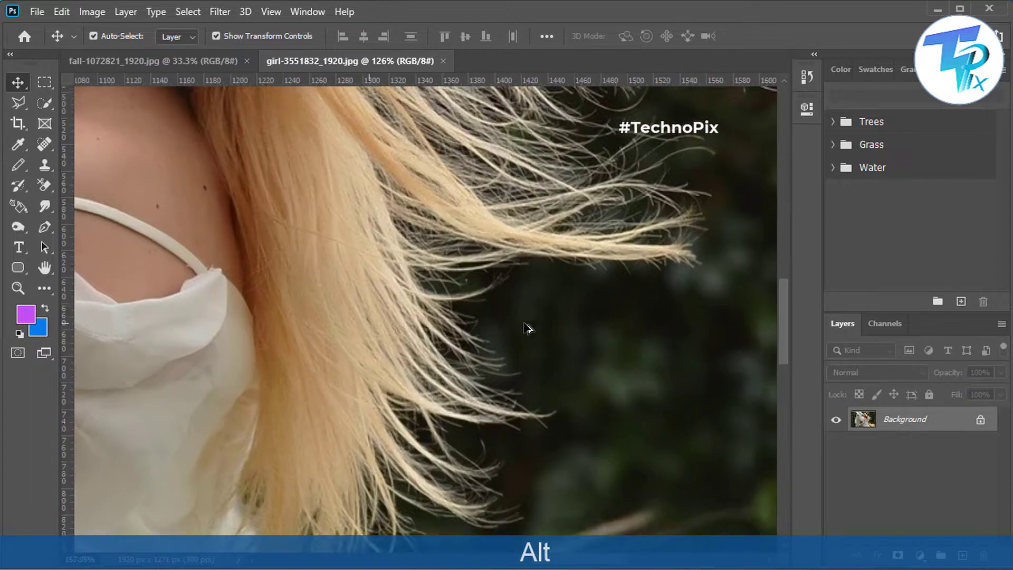
- Examine the woman's loose hair strands and face against the dark background of the photo
scroll(615, 277, up, 2)
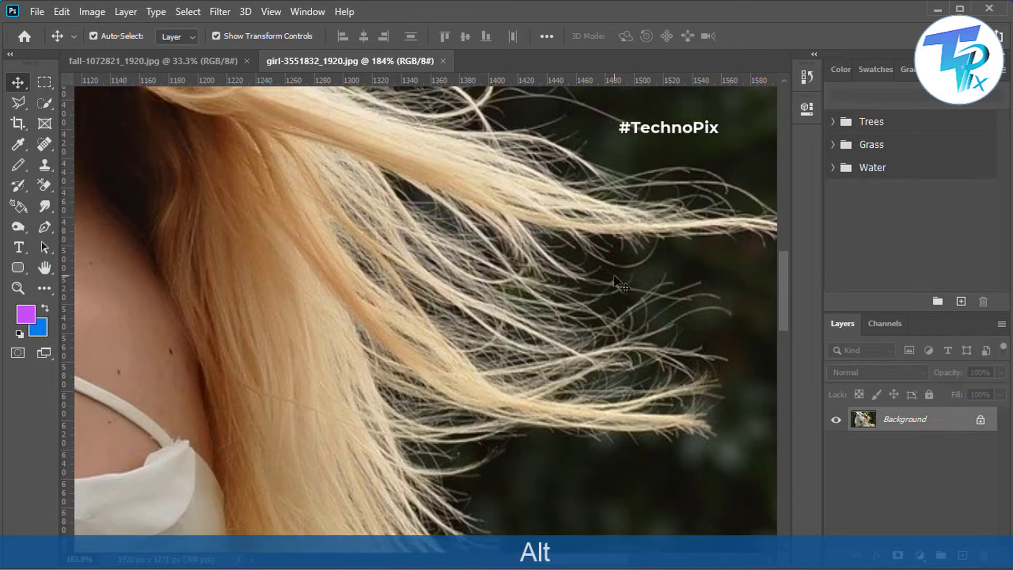
scroll(385, 223, up, 6)
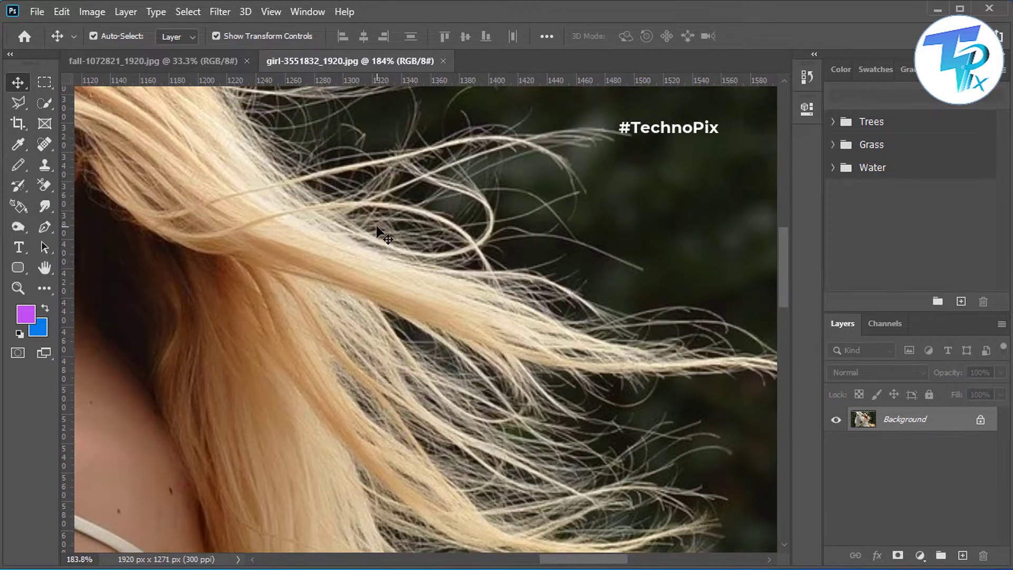
scroll(296, 217, down, 6)
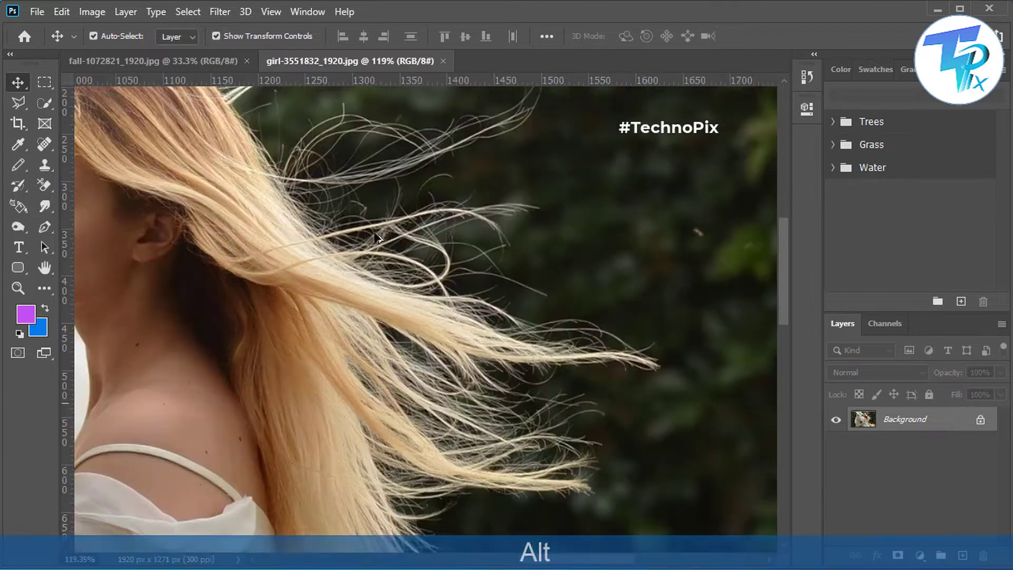
scroll(236, 226, up, 7)
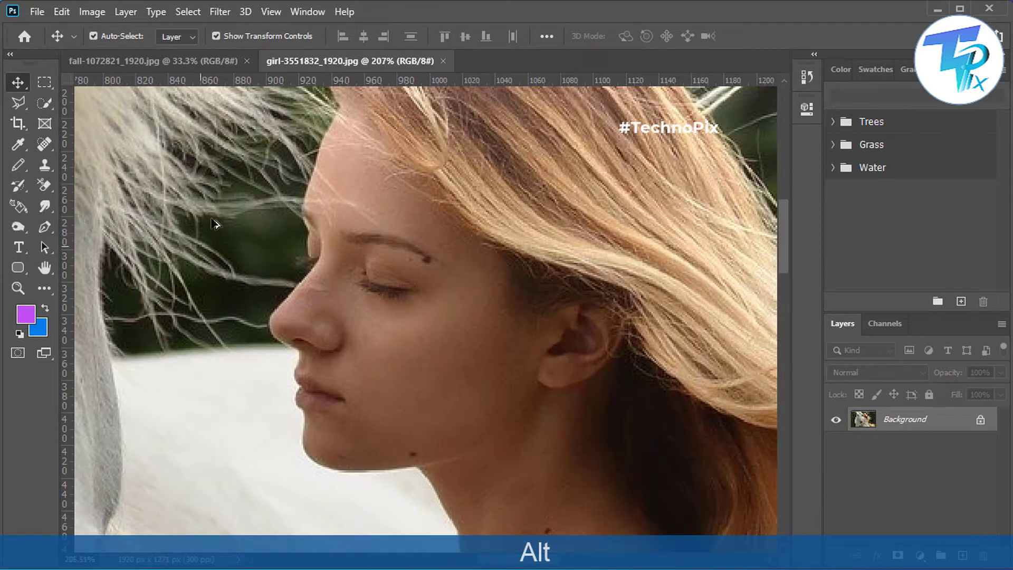
scroll(333, 250, down, 4)
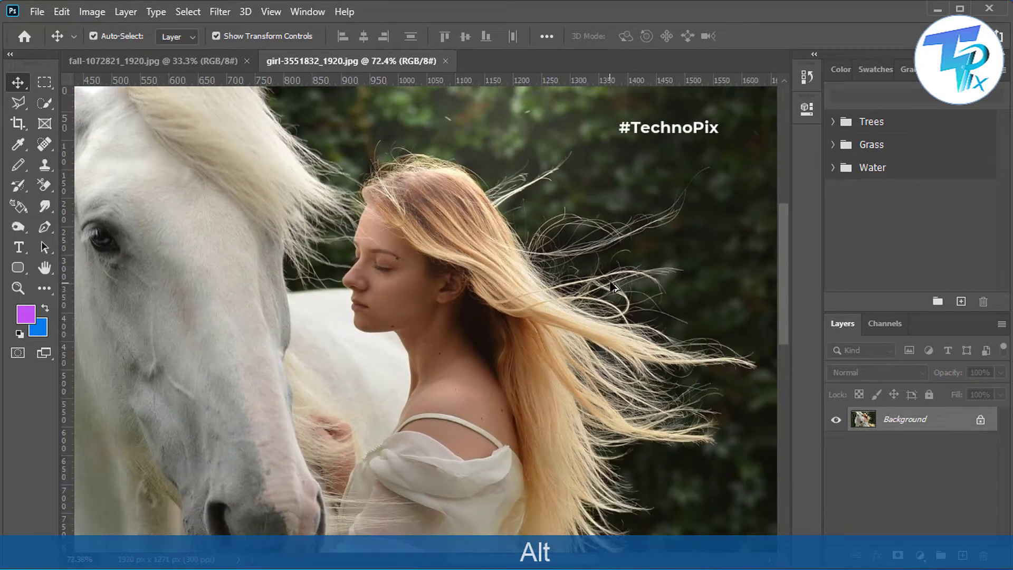
scroll(680, 276, up, 3)
scroll(681, 276, up, 2)
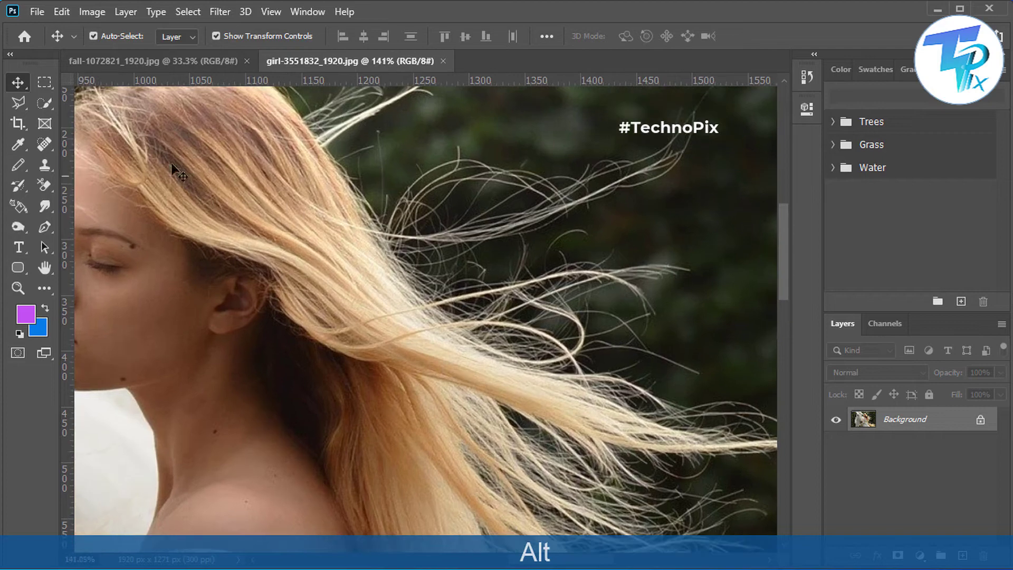
- Unlock the Background layer and delete the dark foliage beside the woman using a Magic Wand selection
click(44, 103)
right_click(45, 103)
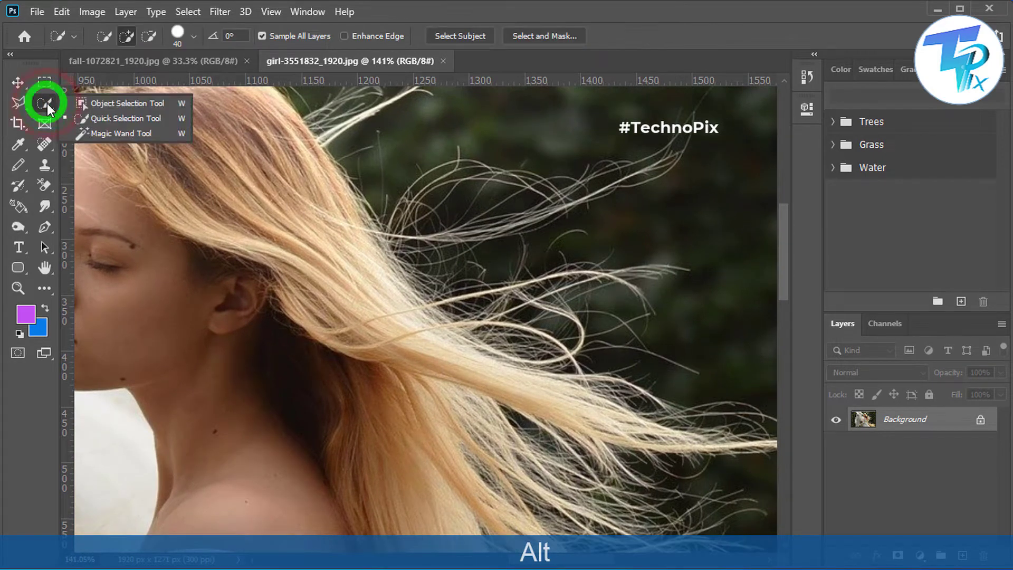
click(108, 136)
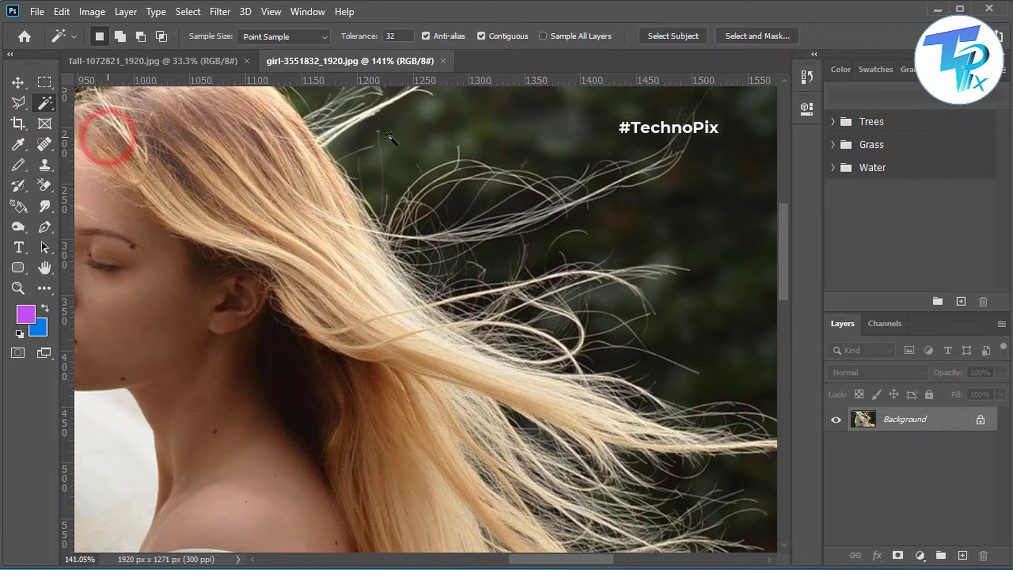
click(477, 127)
scroll(478, 126, down, 8)
click(980, 420)
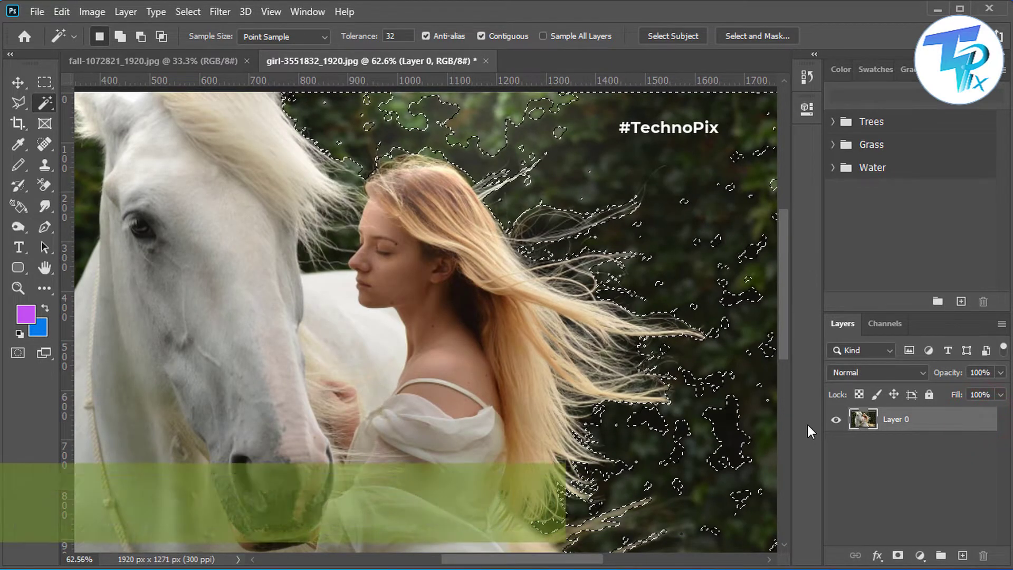
key(Delete)
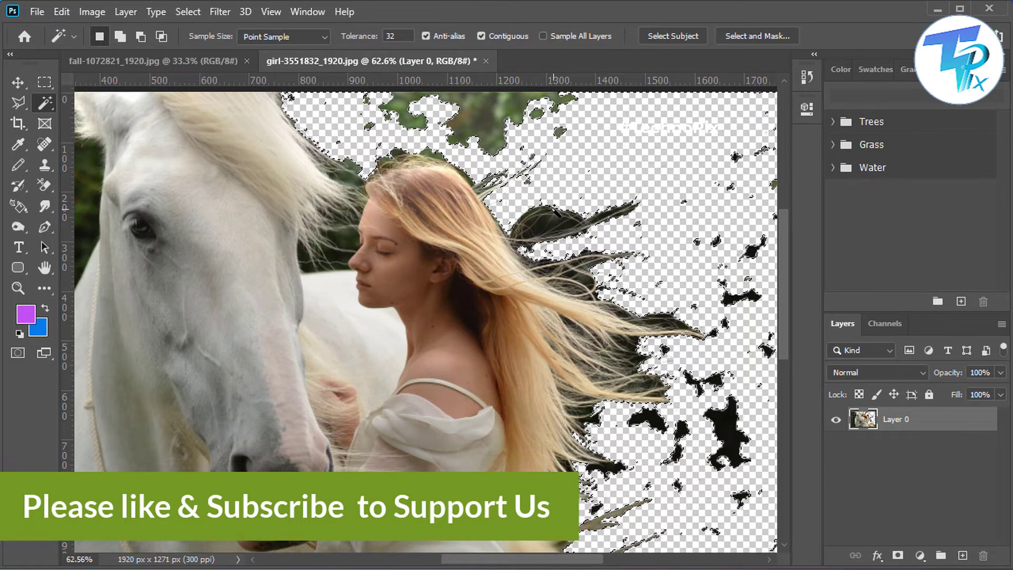
- Try to remove the leftover dark patches between the flying hair strands with the Magic Wand
click(549, 224)
key(Delete)
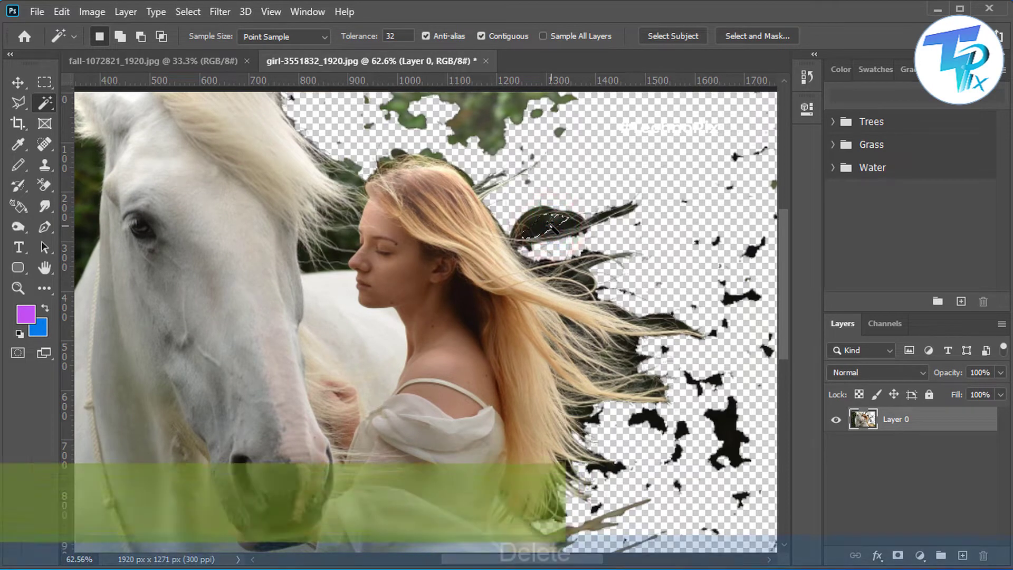
click(654, 322)
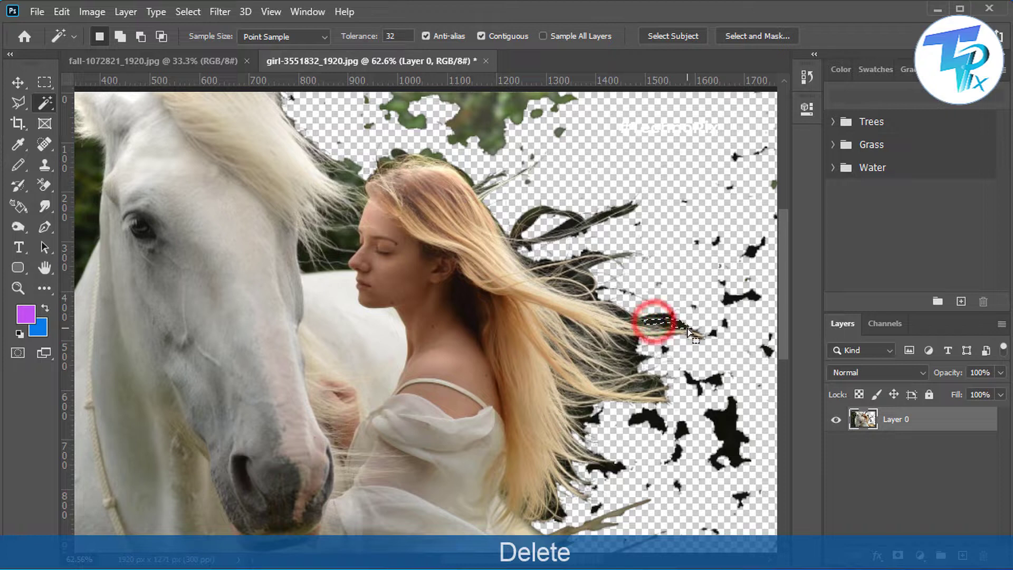
key(Delete)
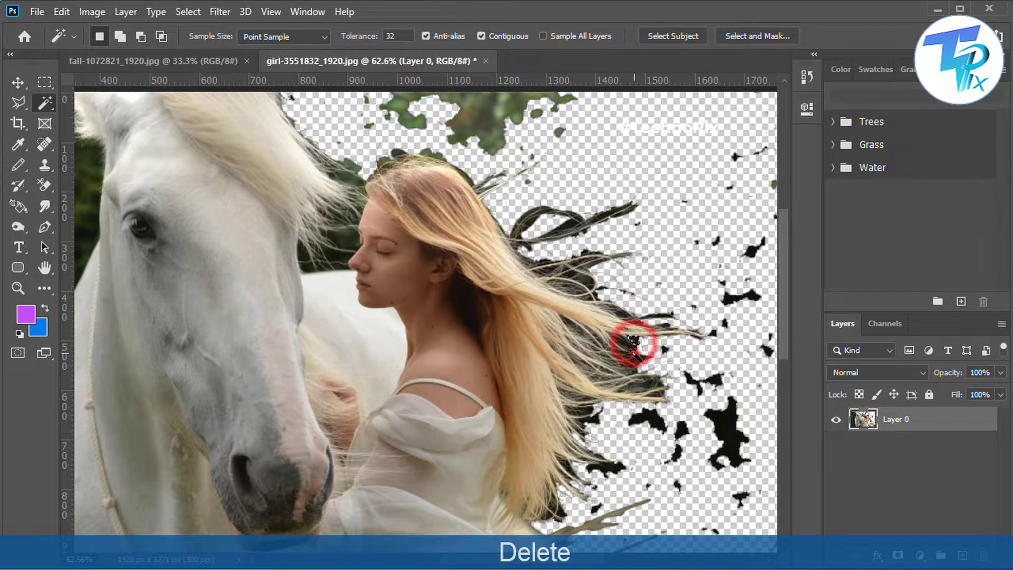
click(636, 348)
key(Delete)
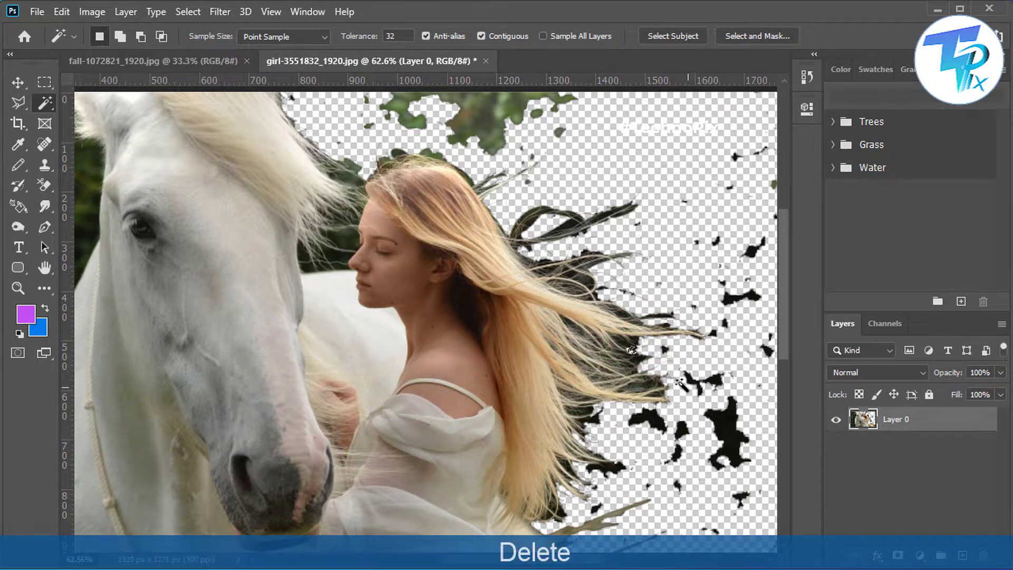
- Undo all Magic Wand deletions to restore the photo's background, and clear the selection
scroll(681, 388, down, 1)
scroll(678, 398, down, 4)
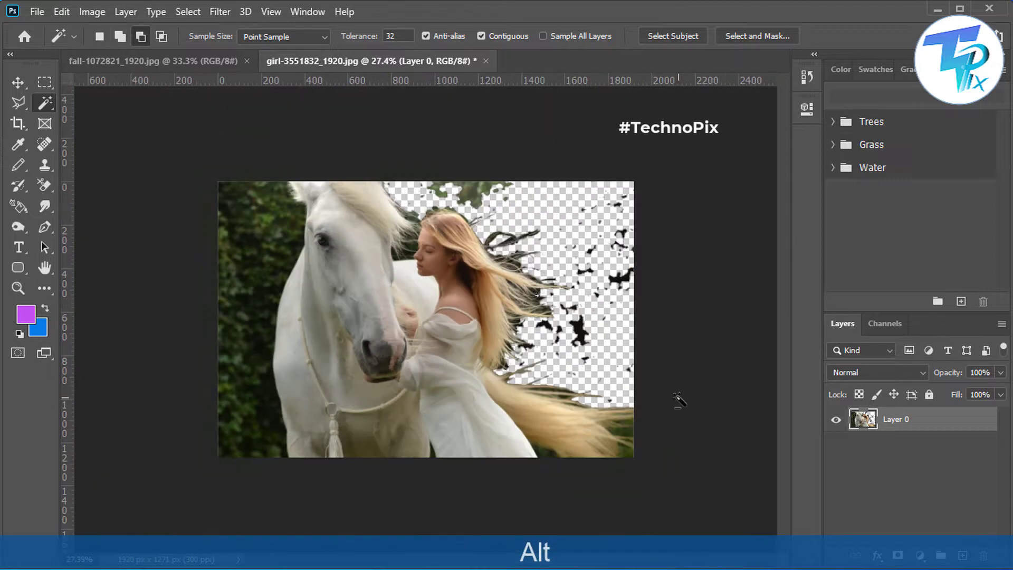
scroll(678, 401, up, 2)
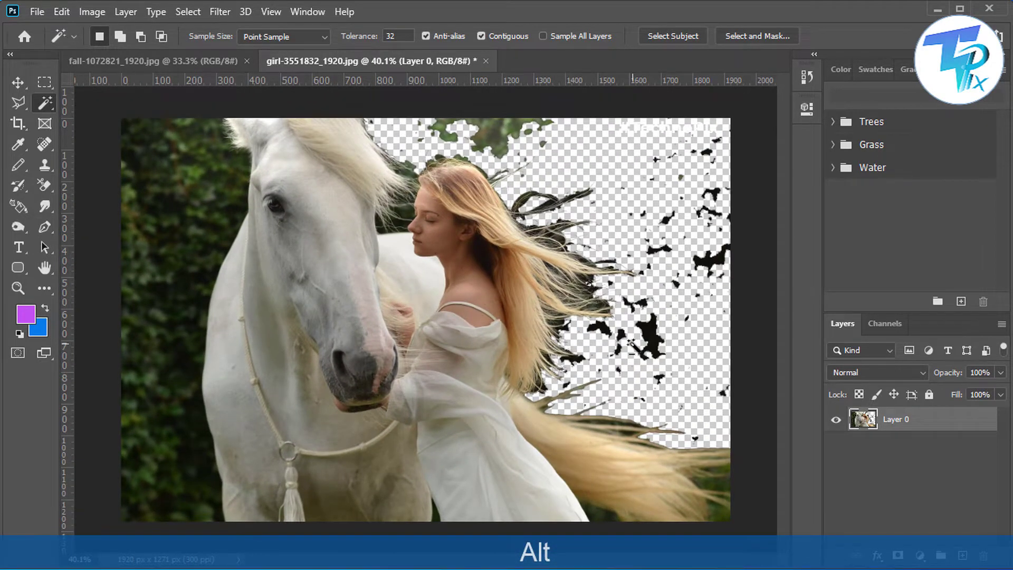
key(ctrl+z)
key(ctrl+z)
key(ctrl+z)
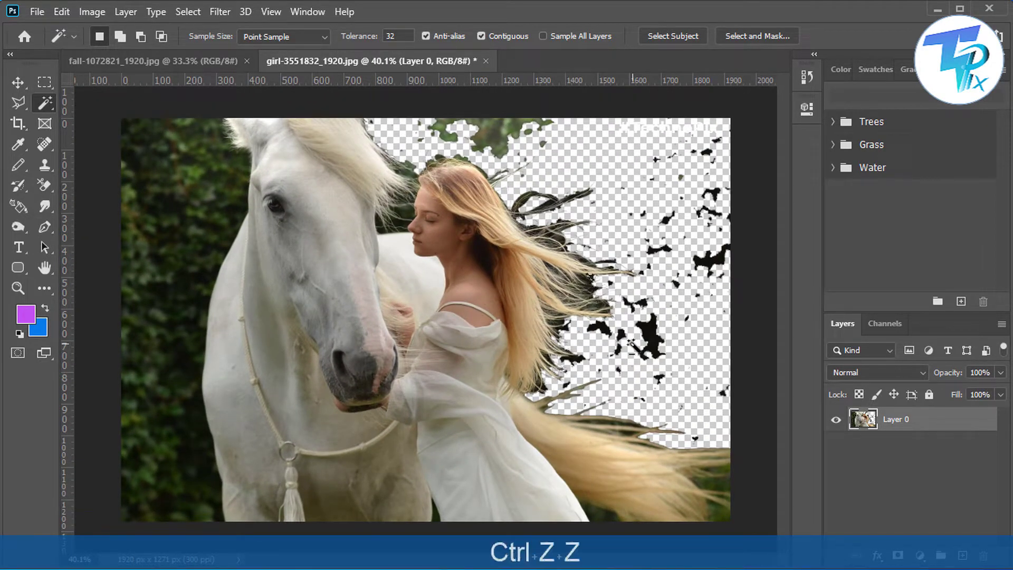
key(ctrl+z)
key(ctrl+z)
key(ctrl+z)
key(ctrl+z)
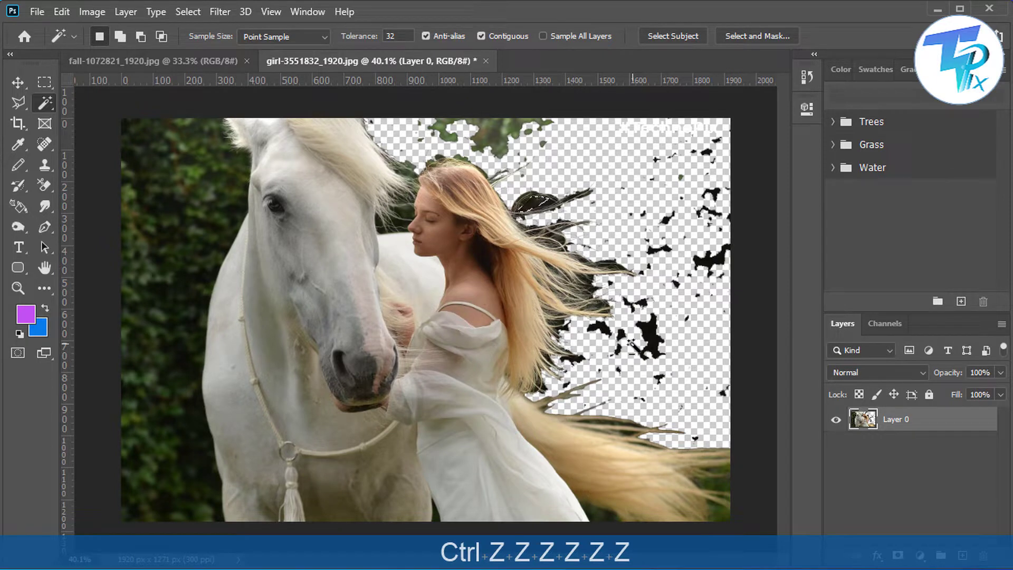
key(ctrl+z)
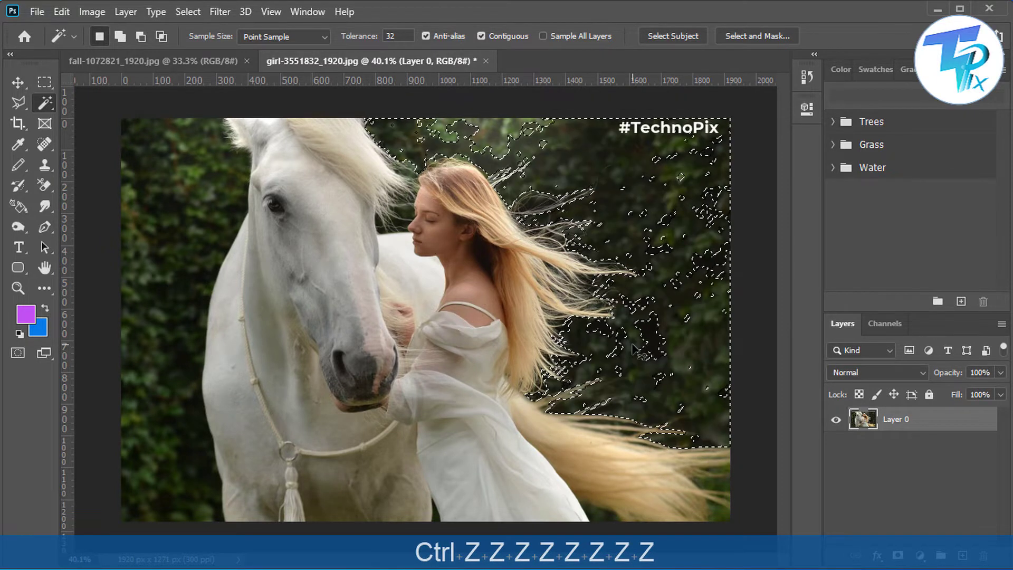
key(ctrl+d)
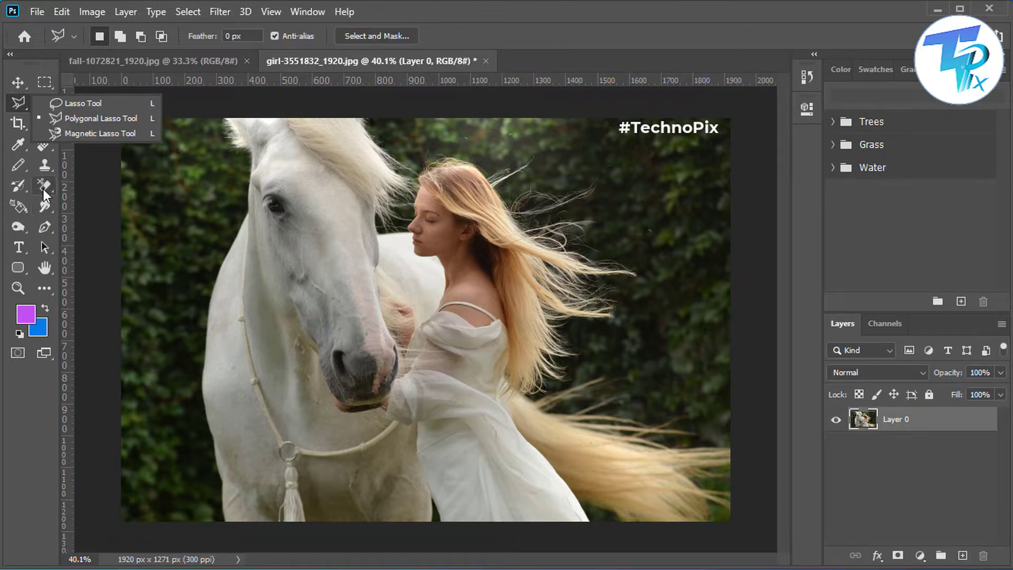
- Activate the Background Eraser tool and duplicate Layer 0
click(44, 189)
right_click(43, 188)
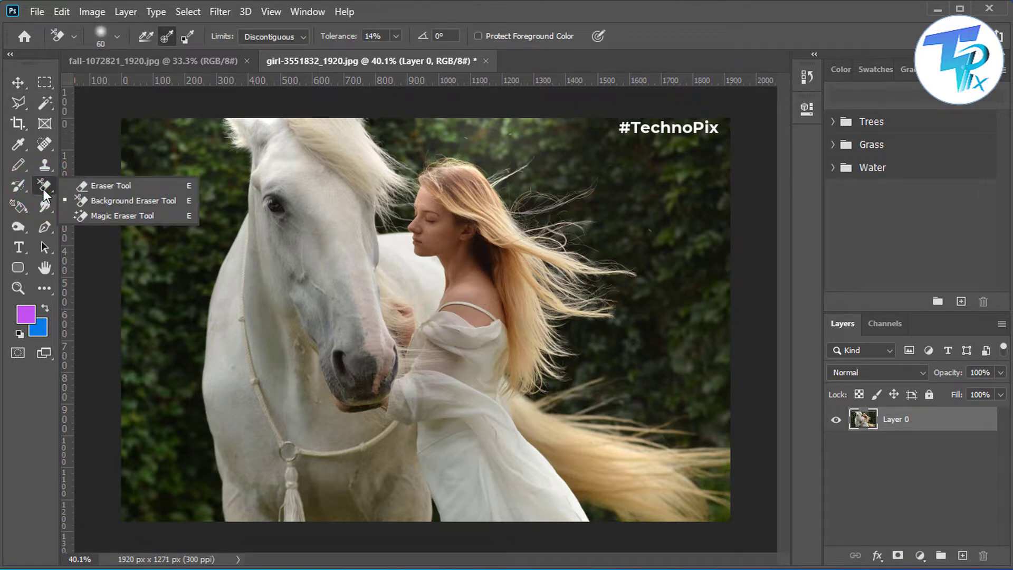
click(148, 202)
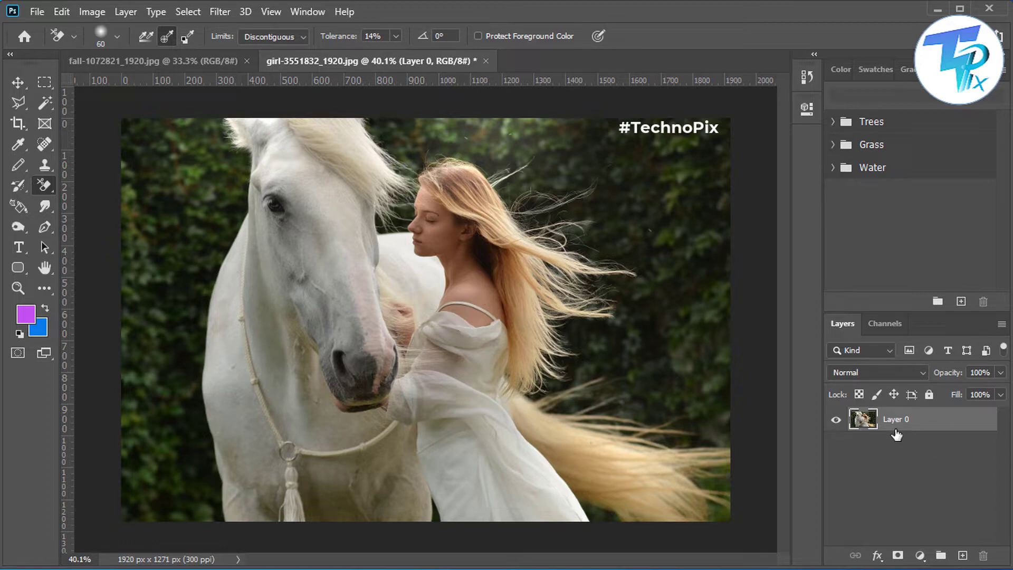
key(ctrl+j)
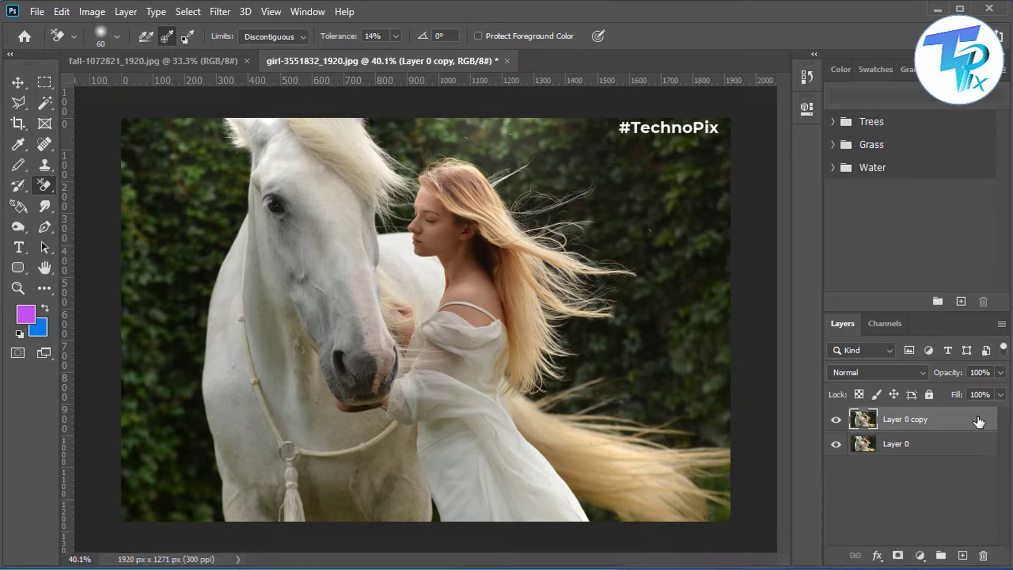
- Add a Solid Color fill layer in purple #ca4bff and place it between Layer 0 copy and Layer 0
click(920, 557)
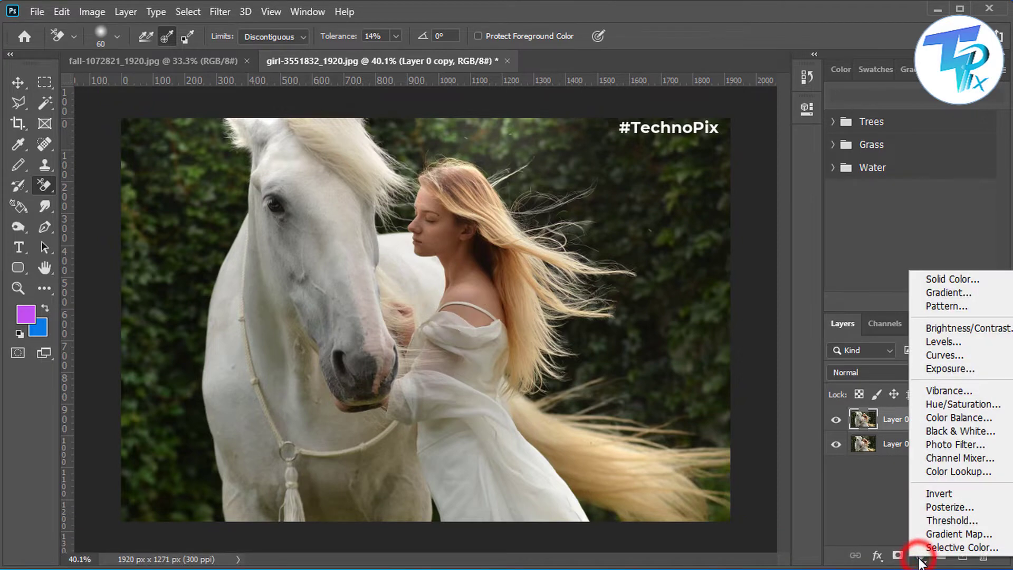
click(951, 284)
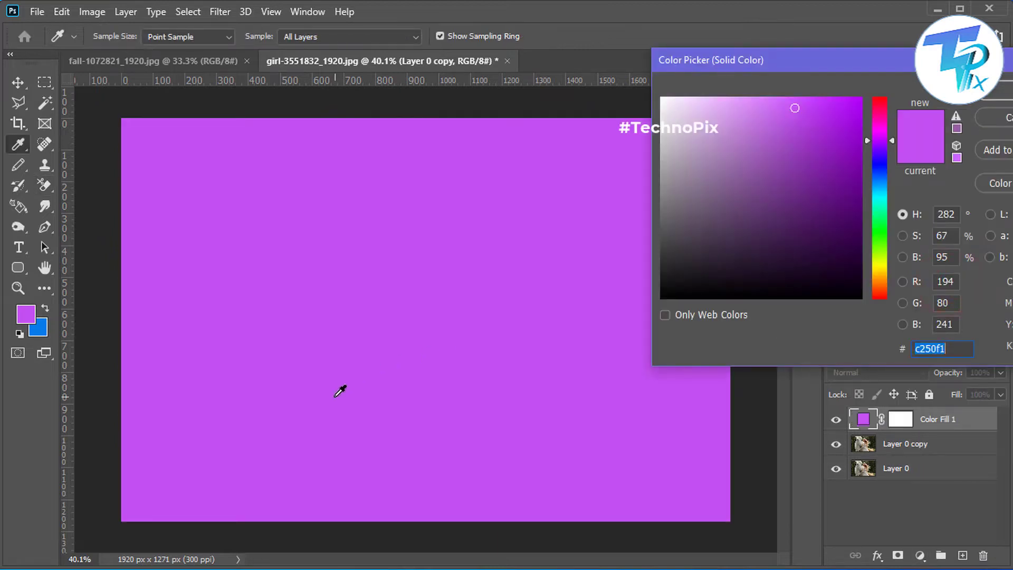
click(741, 262)
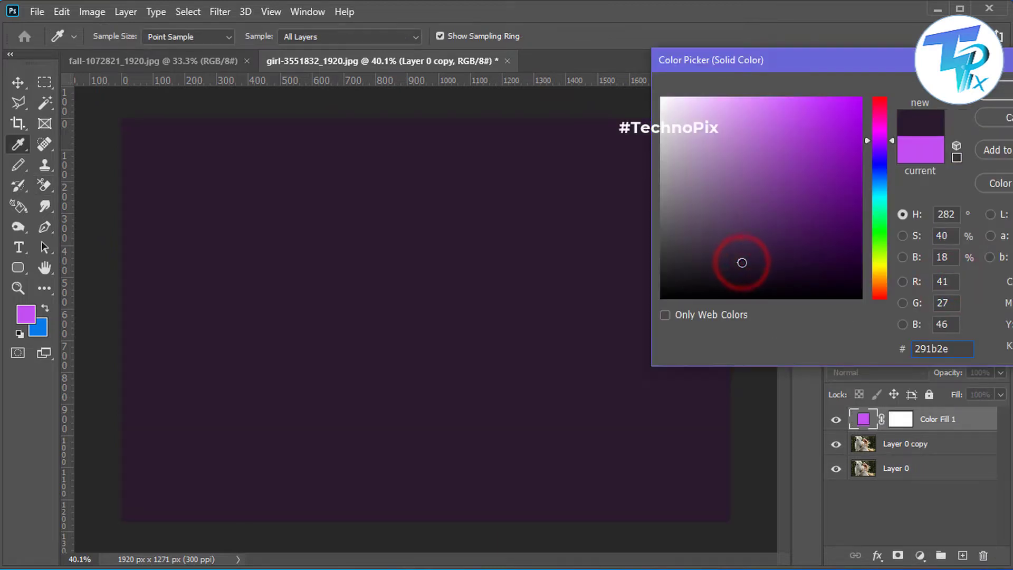
mouse_move(827, 125)
mouse_down()
mouse_move(837, 102)
mouse_move(803, 97)
mouse_up()
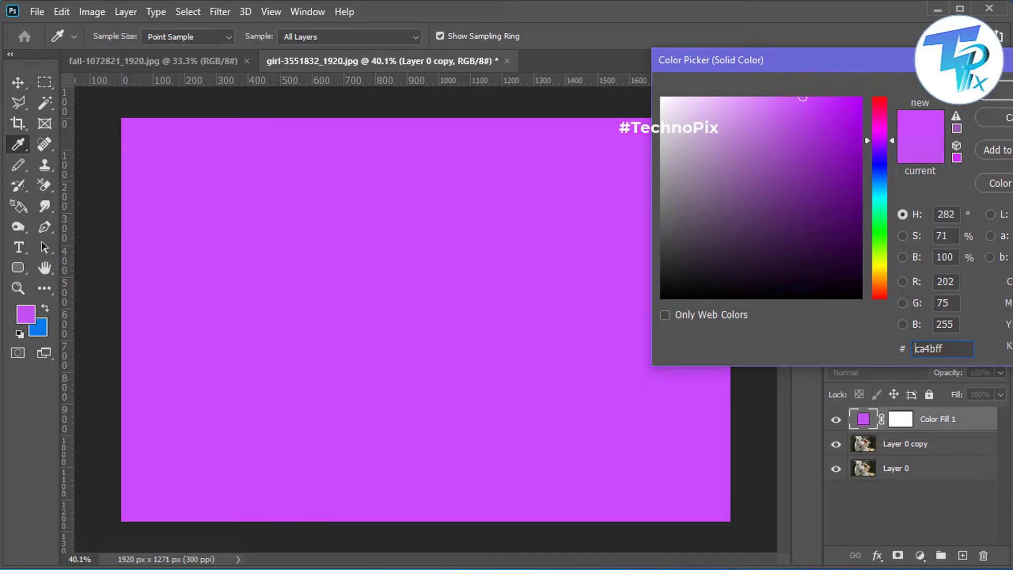
key(Return)
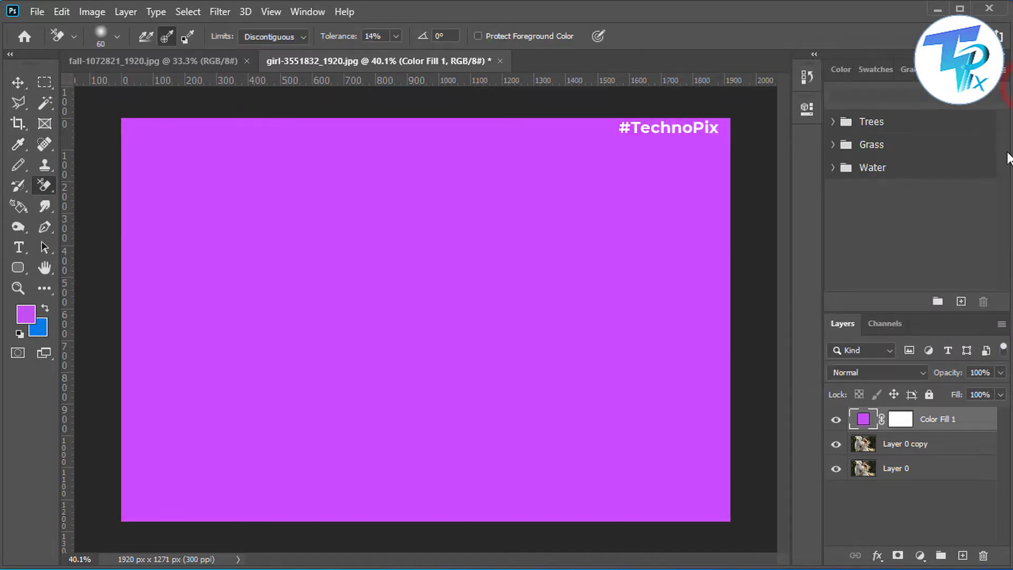
drag(952, 425, 957, 446)
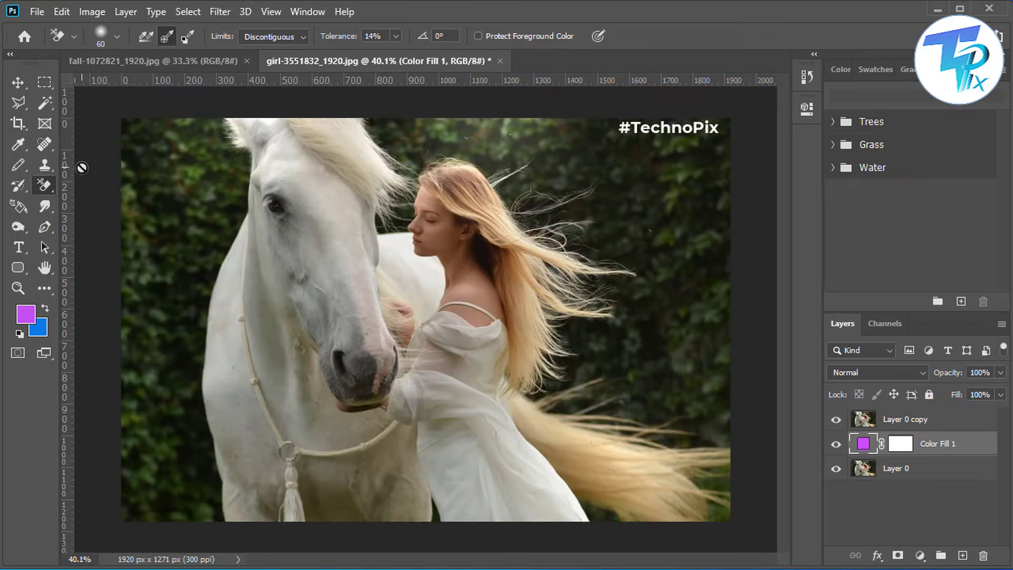
- Set the Background Eraser to sample once with a tolerance of 35%, reviewing its brush options
click(167, 36)
click(116, 37)
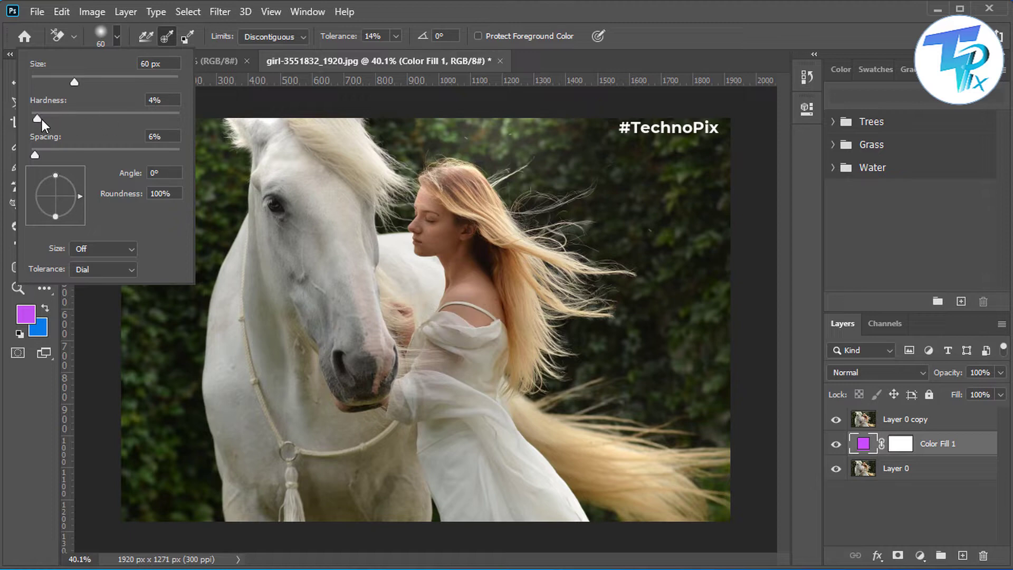
click(396, 36)
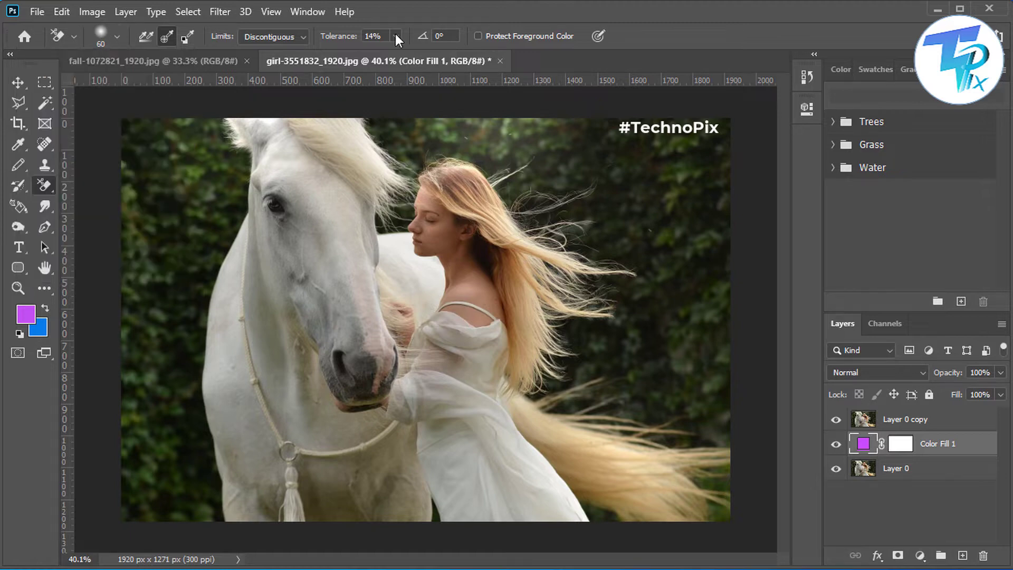
click(397, 36)
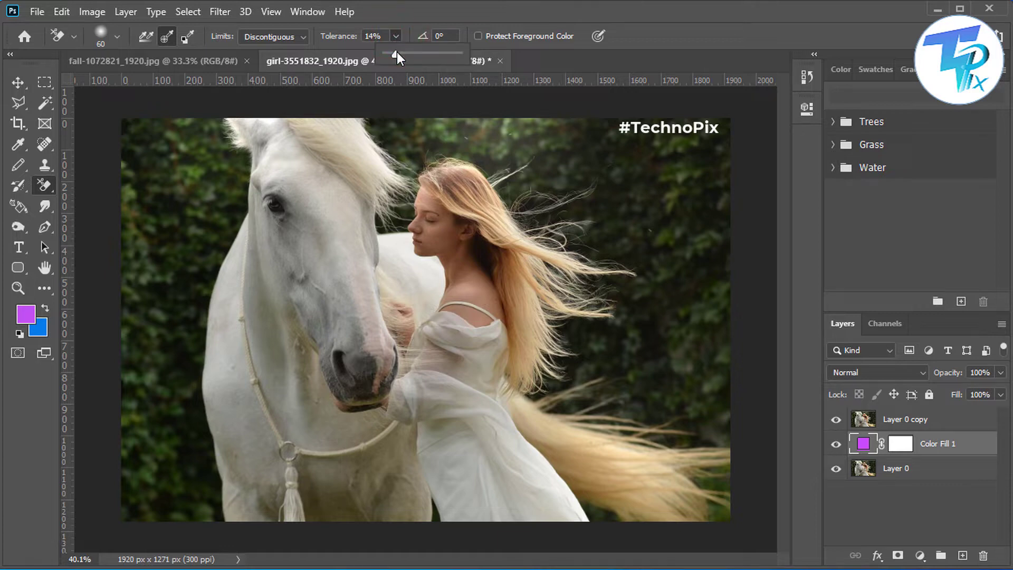
drag(396, 52, 410, 59)
- Erase a patch of dark foliage near the photo's upper-right corner on Layer 0 copy with the Background Eraser
click(917, 421)
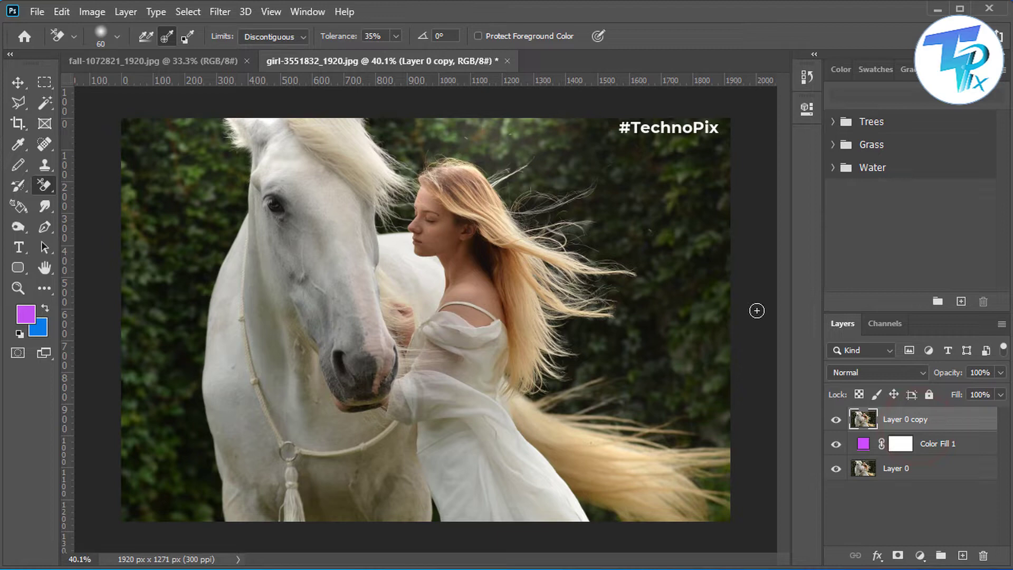
click(649, 166)
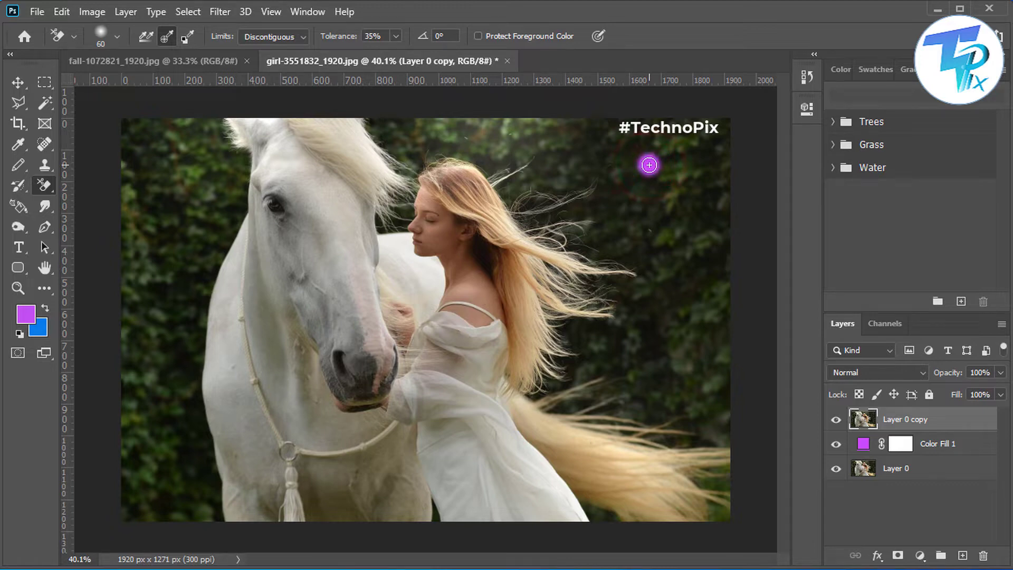
mouse_move(650, 165)
mouse_down()
mouse_move(690, 217)
mouse_move(653, 165)
mouse_move(655, 202)
mouse_move(695, 177)
mouse_move(662, 156)
mouse_move(636, 174)
mouse_move(656, 145)
mouse_move(690, 199)
mouse_move(664, 175)
mouse_up()
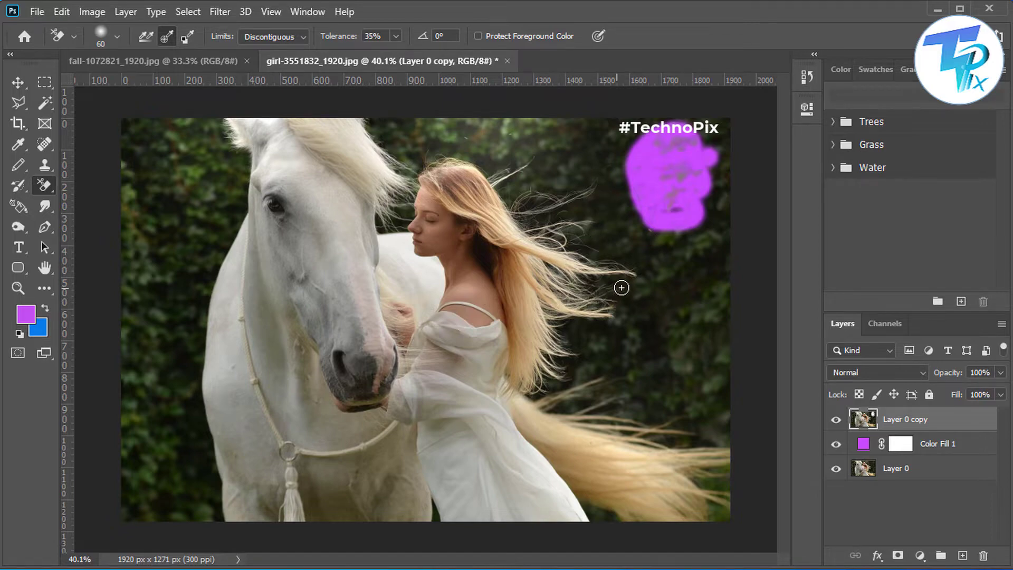
- Erase the dark foliage around and between the ends of the woman's flying hair with the Background Eraser
scroll(621, 287, up, 5)
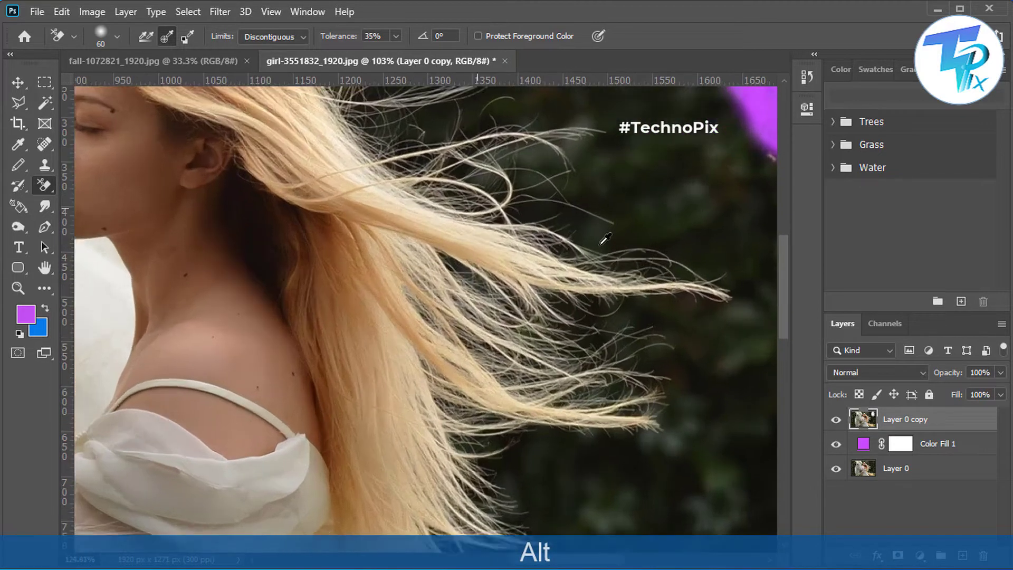
scroll(603, 240, up, 2)
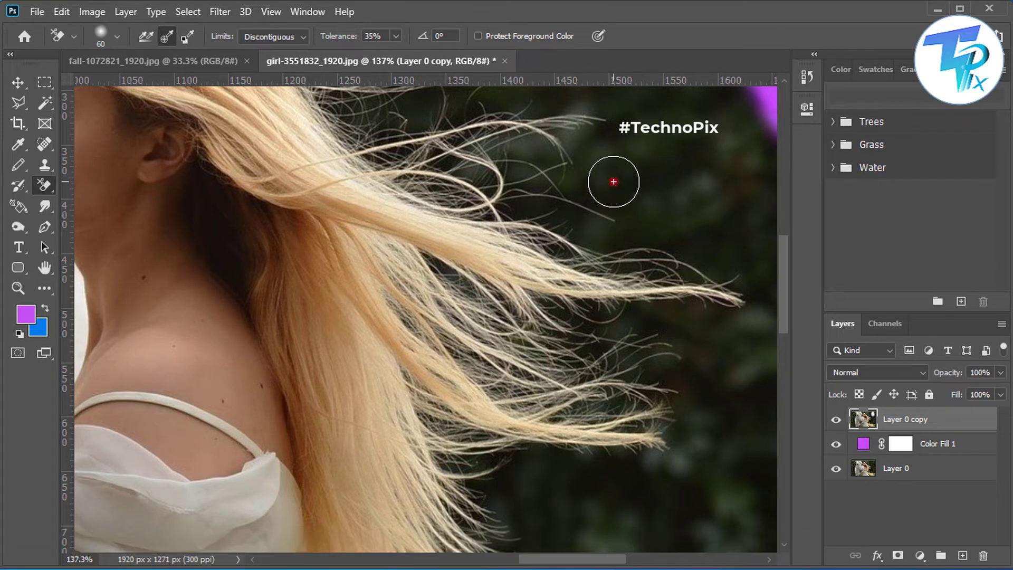
mouse_move(614, 181)
mouse_down()
mouse_move(529, 182)
mouse_move(502, 212)
mouse_move(603, 236)
mouse_move(506, 247)
mouse_move(401, 197)
mouse_move(490, 187)
mouse_move(324, 151)
mouse_move(405, 125)
mouse_move(328, 121)
mouse_move(422, 103)
mouse_move(510, 108)
mouse_move(493, 141)
mouse_up()
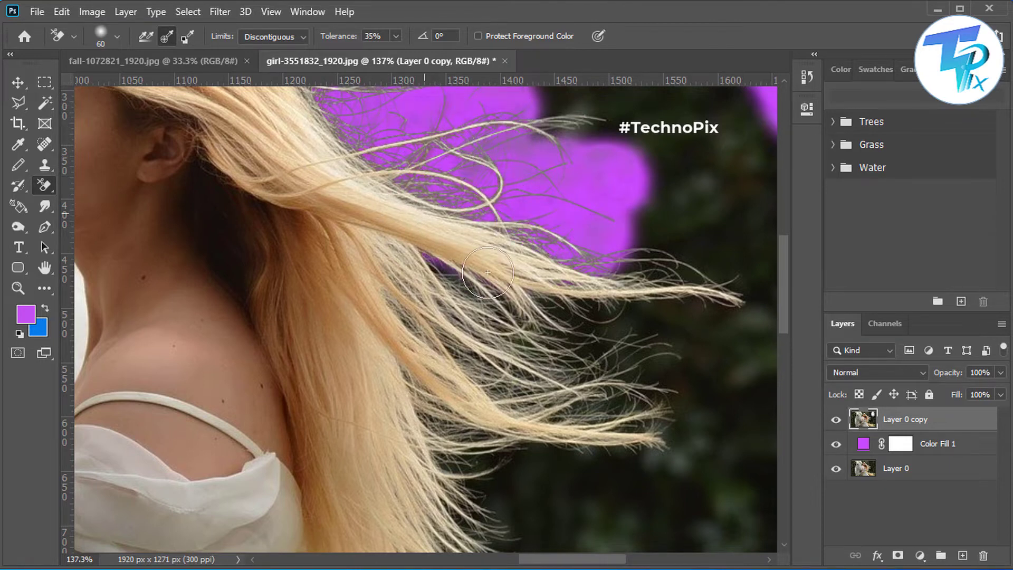
mouse_move(488, 273)
mouse_down()
mouse_move(430, 278)
mouse_move(425, 325)
mouse_move(405, 257)
mouse_move(437, 361)
mouse_move(546, 416)
mouse_move(472, 343)
mouse_move(633, 336)
mouse_move(529, 366)
mouse_move(623, 261)
mouse_move(662, 307)
mouse_move(567, 283)
mouse_move(710, 315)
mouse_move(629, 354)
mouse_move(717, 277)
mouse_move(616, 436)
mouse_move(641, 479)
mouse_move(738, 339)
mouse_move(703, 453)
mouse_move(707, 365)
mouse_move(701, 448)
mouse_move(690, 197)
mouse_move(534, 216)
mouse_move(650, 270)
mouse_move(550, 143)
mouse_move(660, 182)
mouse_move(481, 92)
mouse_move(665, 140)
mouse_move(699, 260)
mouse_move(707, 367)
mouse_move(638, 501)
mouse_move(488, 462)
mouse_move(451, 476)
mouse_move(647, 475)
mouse_move(724, 438)
mouse_move(639, 539)
mouse_move(487, 552)
mouse_move(473, 529)
mouse_move(664, 546)
mouse_move(722, 511)
mouse_move(751, 509)
mouse_move(736, 522)
mouse_move(772, 406)
mouse_move(737, 260)
mouse_move(697, 188)
mouse_move(556, 124)
mouse_move(389, 90)
mouse_up()
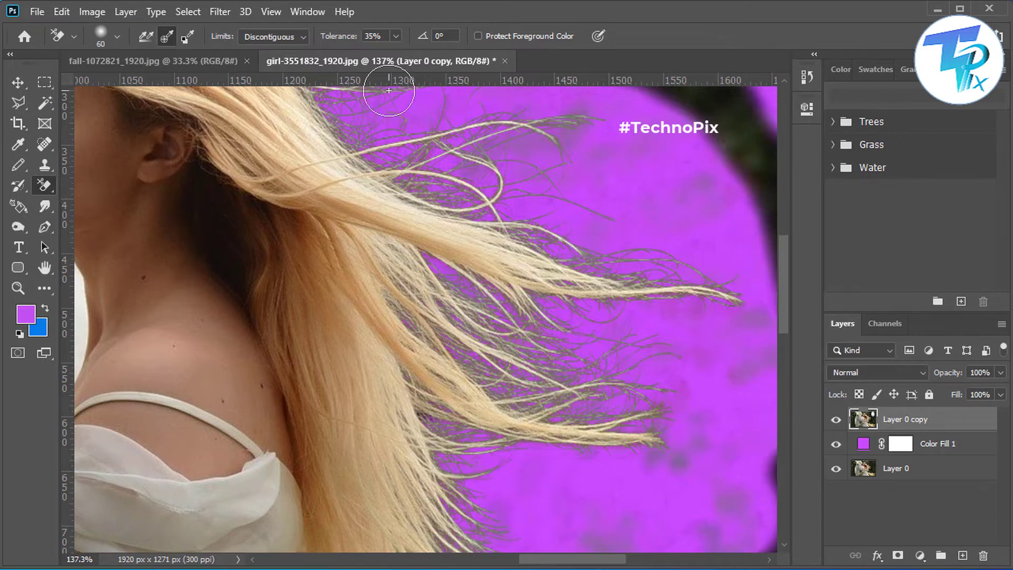
- Try the Background Eraser on the blonde hair at the woman's crown and undo the stroke
scroll(557, 397, up, 5)
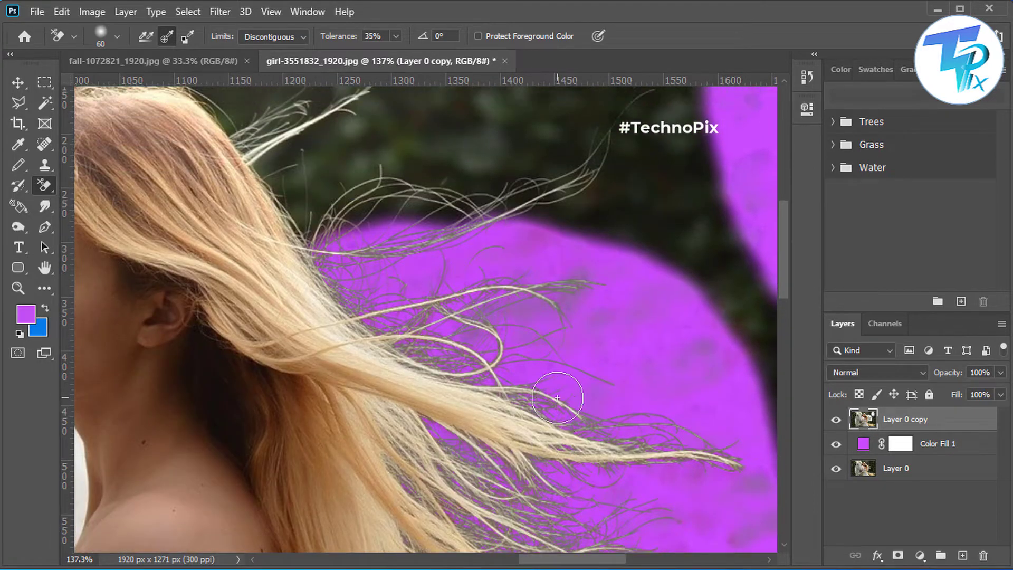
scroll(558, 398, up, 2)
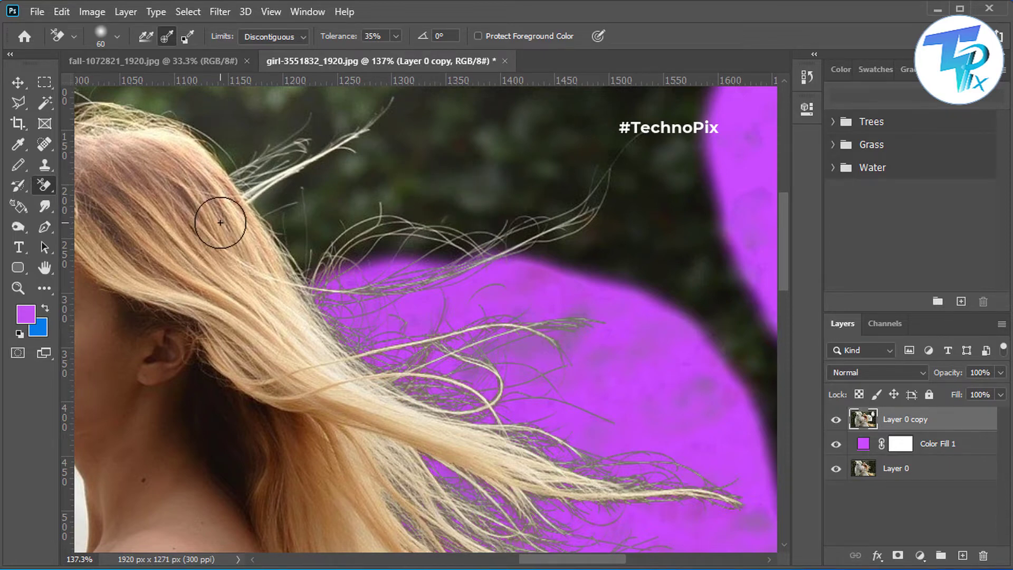
mouse_move(220, 222)
mouse_down()
mouse_move(244, 288)
mouse_move(273, 322)
mouse_move(179, 226)
mouse_move(256, 291)
mouse_move(190, 258)
mouse_move(129, 209)
mouse_up()
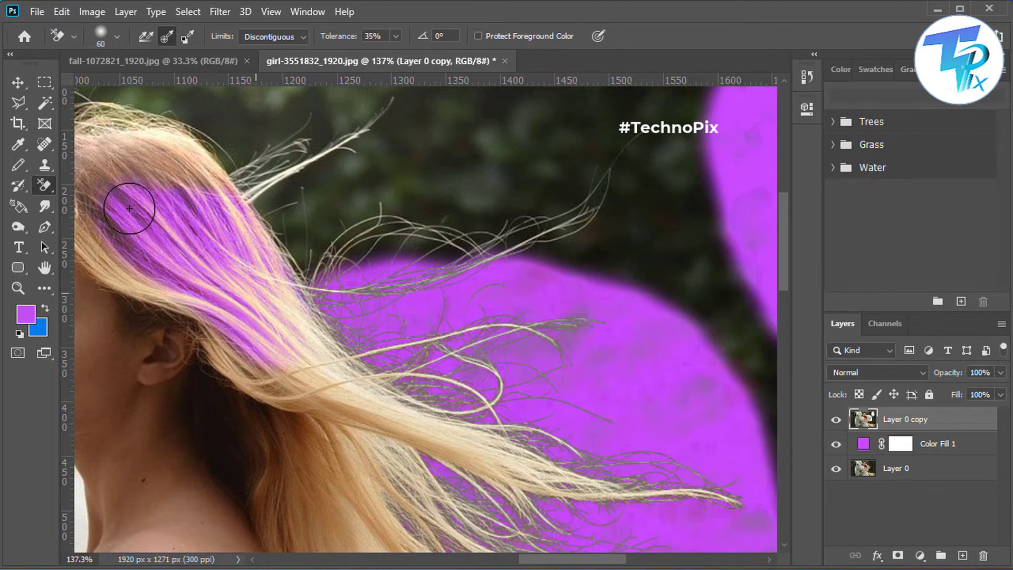
key(ctrl+z)
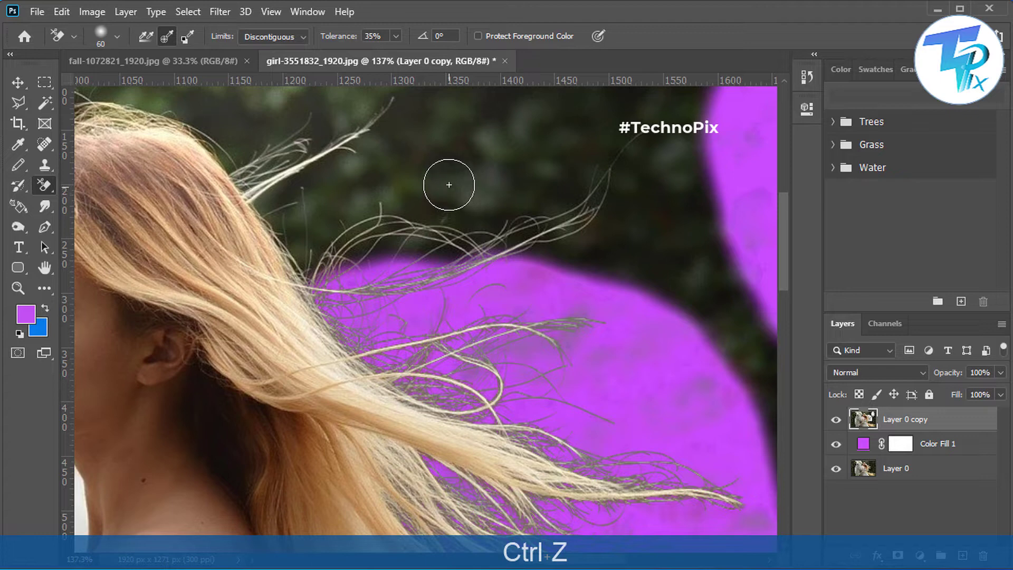
- Erase the foliage behind the woman's head and around the upper flying strands
mouse_move(450, 179)
mouse_down()
mouse_move(371, 213)
mouse_move(268, 214)
mouse_move(254, 181)
mouse_move(316, 277)
mouse_move(510, 259)
mouse_move(351, 245)
mouse_move(547, 227)
mouse_move(615, 182)
mouse_move(564, 265)
mouse_move(656, 281)
mouse_move(283, 177)
mouse_move(131, 106)
mouse_move(339, 148)
mouse_move(436, 181)
mouse_move(252, 124)
mouse_move(326, 112)
mouse_move(478, 178)
mouse_move(521, 183)
mouse_move(364, 186)
mouse_move(325, 223)
mouse_move(369, 329)
mouse_move(471, 398)
mouse_move(422, 367)
mouse_move(541, 328)
mouse_move(575, 362)
mouse_move(456, 313)
mouse_move(641, 389)
mouse_move(595, 403)
mouse_move(551, 445)
mouse_move(691, 481)
mouse_move(639, 485)
mouse_move(494, 411)
mouse_move(757, 490)
mouse_move(677, 355)
mouse_up()
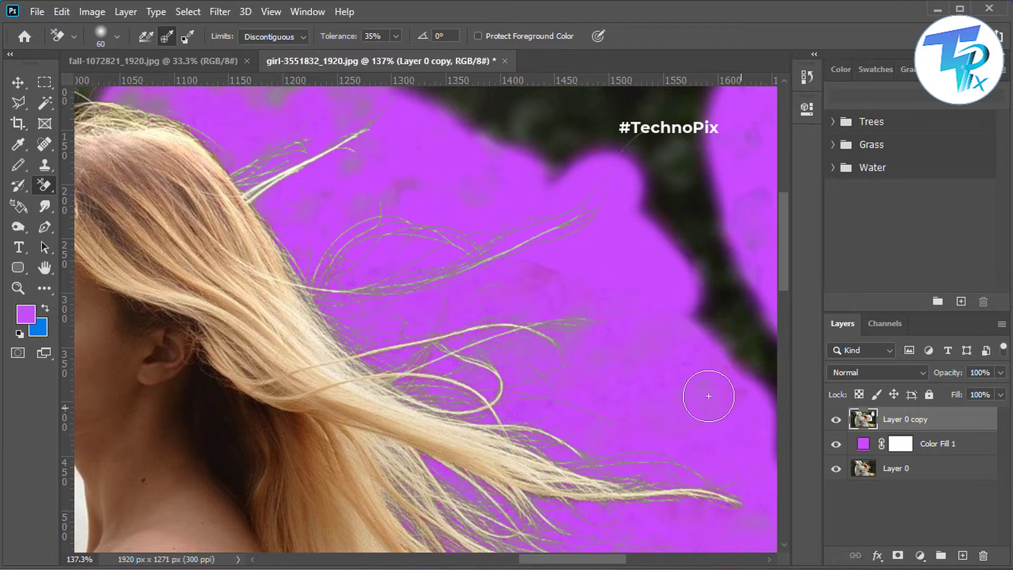
- Erase the foliage around the horse's tail, including its strand tips and the gap between tail and dress
scroll(704, 463, down, 5)
key(space)
drag(631, 445, 523, 184)
mouse_move(521, 280)
mouse_down()
mouse_move(224, 308)
mouse_move(506, 373)
mouse_move(644, 438)
mouse_move(699, 484)
mouse_move(749, 406)
mouse_up()
key(space)
drag(599, 502, 304, 275)
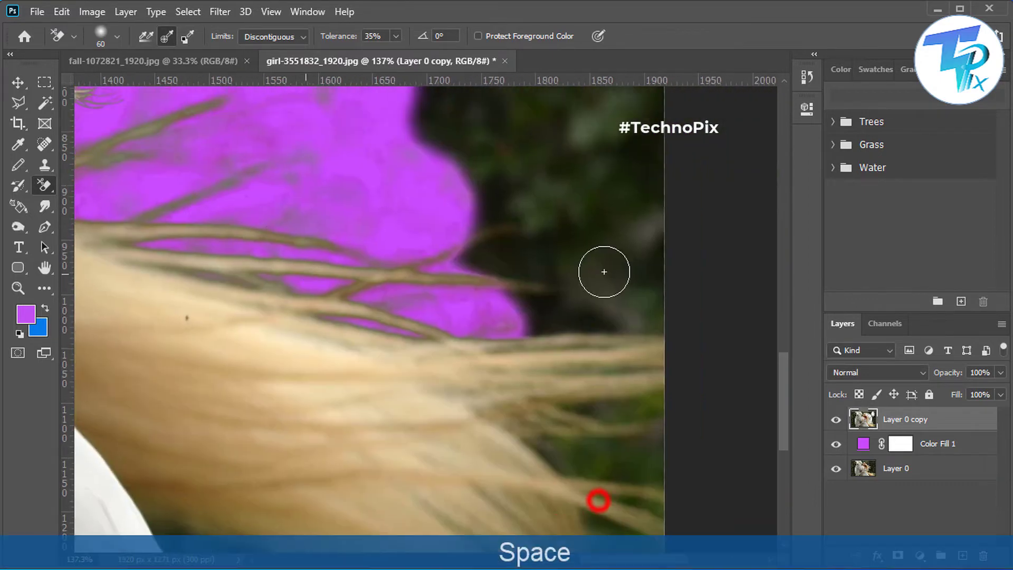
mouse_move(583, 284)
mouse_down()
mouse_move(721, 401)
mouse_move(635, 382)
mouse_move(591, 285)
mouse_up()
key(space)
scroll(573, 294, down, 2)
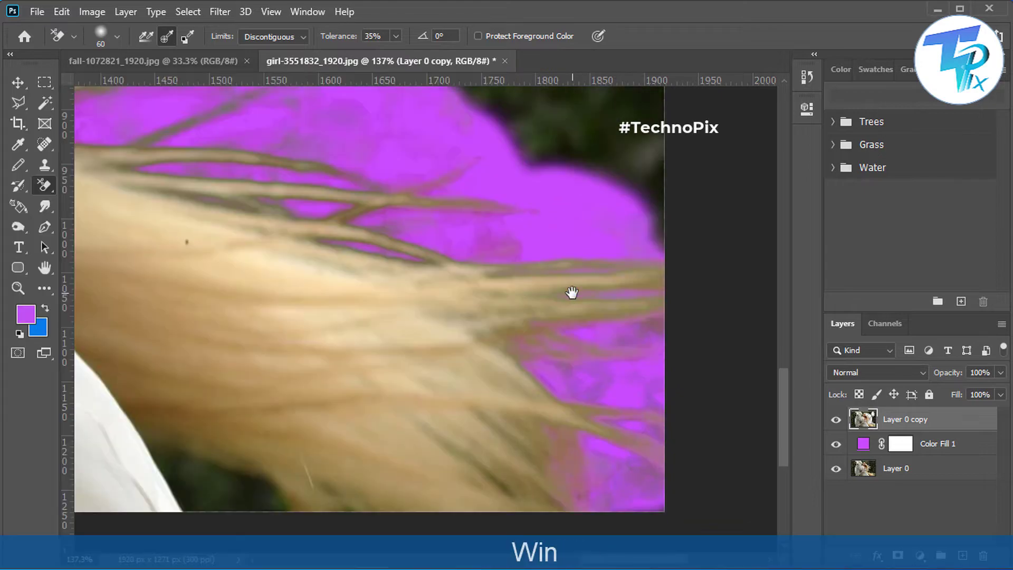
scroll(573, 294, down, 4)
drag(611, 180, 585, 216)
click(569, 176)
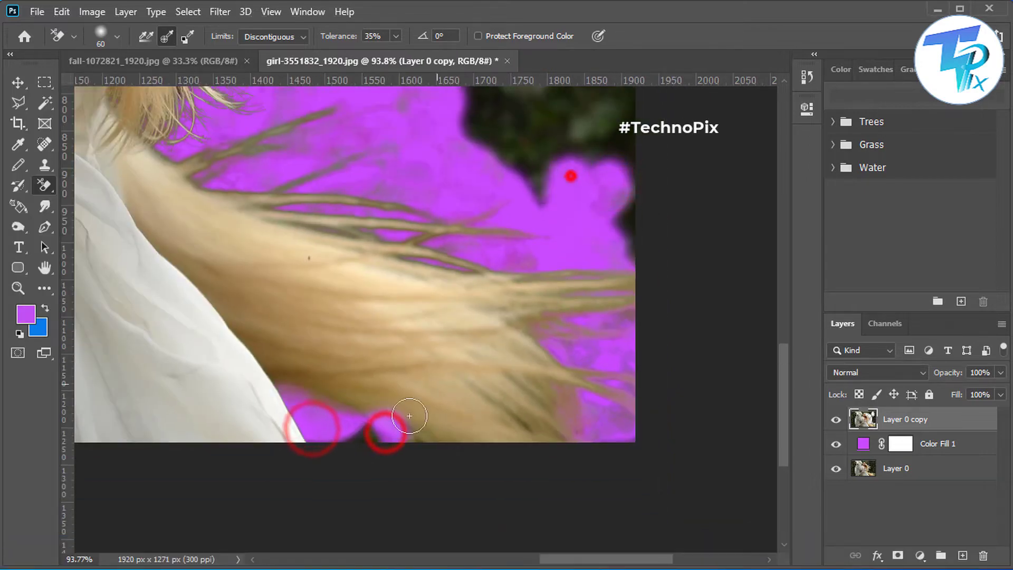
- Reduce the eraser size to 50 and erase the foliage around the fine hairs on top of the woman's head
drag(590, 225, 433, 97)
scroll(468, 274, up, 5)
scroll(469, 274, up, 6)
click(457, 319)
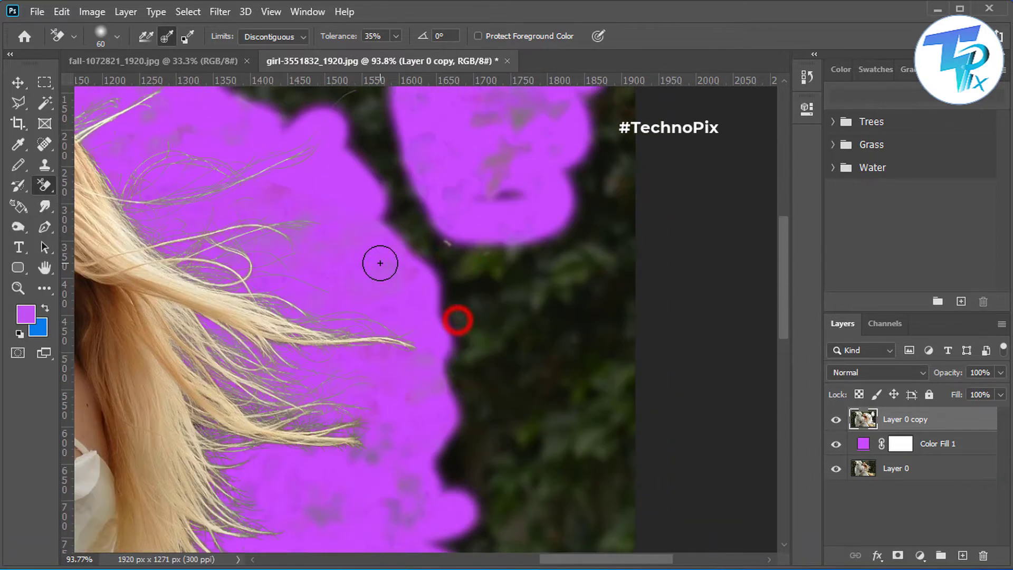
drag(335, 255, 681, 382)
scroll(348, 251, up, 8)
scroll(367, 244, down, 2)
key([)
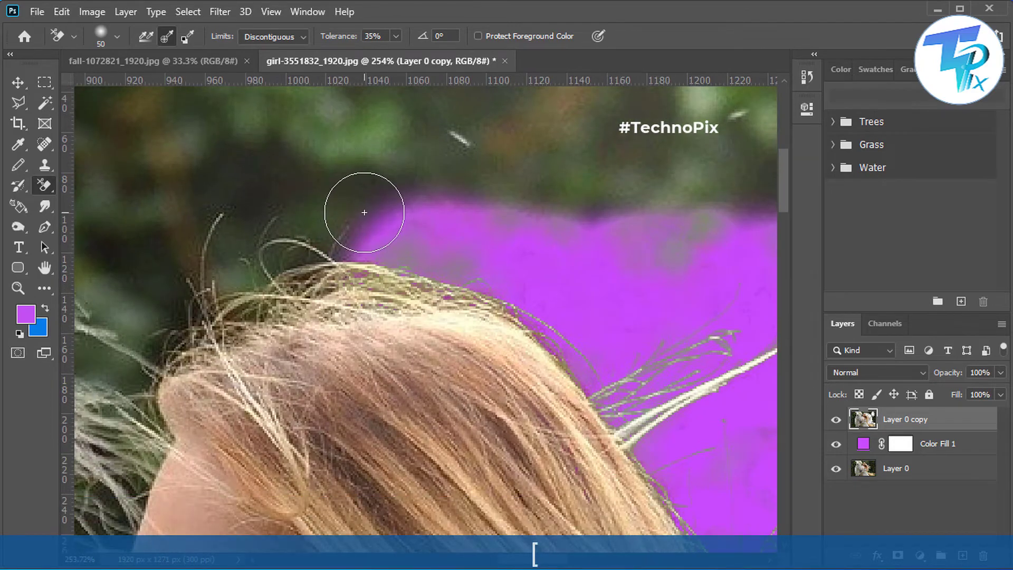
drag(331, 184, 330, 239)
drag(136, 304, 184, 243)
- Erase the foliage between the horse's mane and the woman's face, and above her head
scroll(265, 294, down, 4)
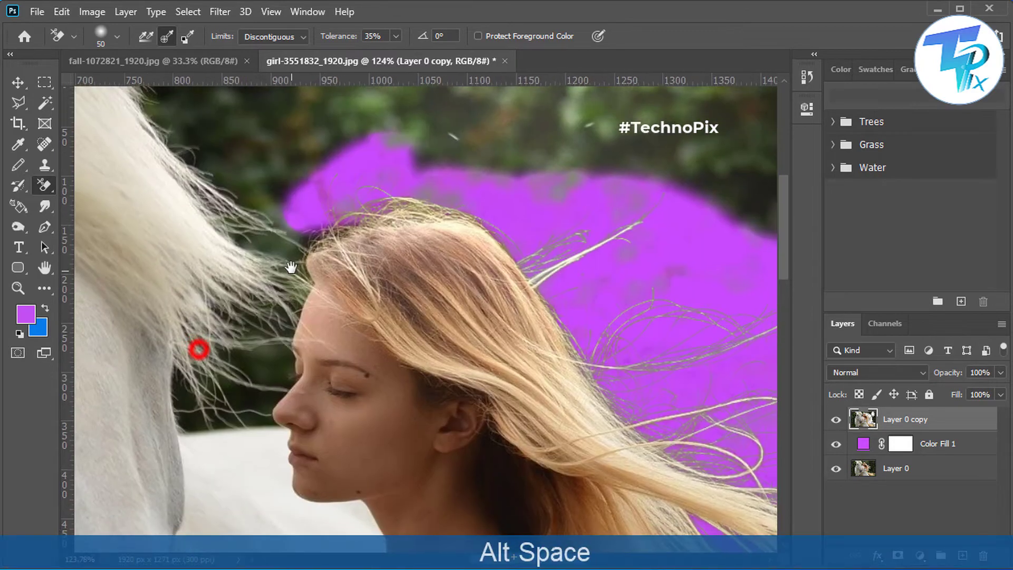
mouse_move(301, 153)
mouse_down()
mouse_move(262, 183)
mouse_move(262, 251)
mouse_move(326, 237)
mouse_move(225, 232)
mouse_move(201, 165)
mouse_move(228, 120)
mouse_move(250, 163)
mouse_move(276, 305)
mouse_move(263, 386)
mouse_move(222, 317)
mouse_move(237, 427)
mouse_up()
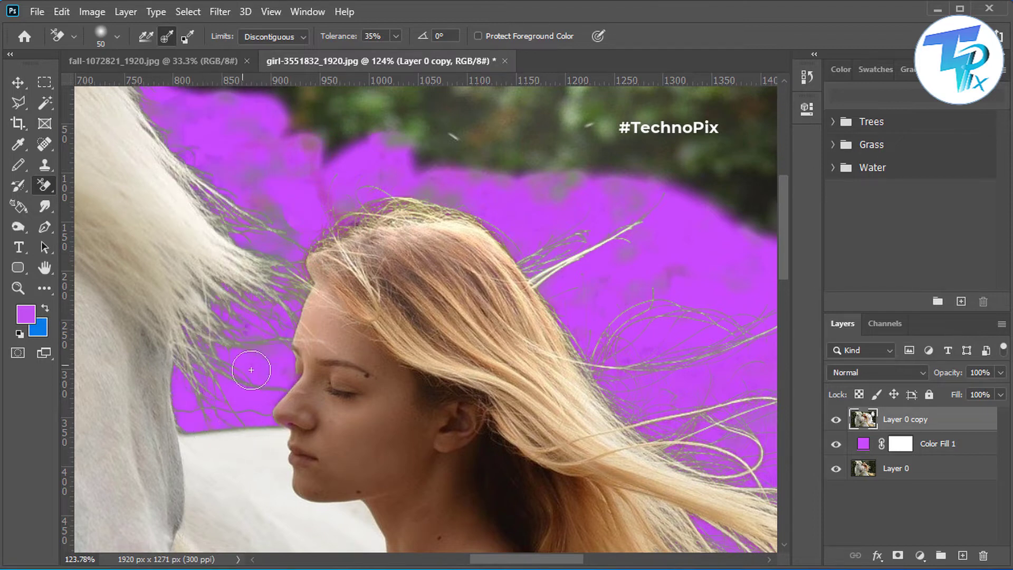
drag(281, 262, 396, 127)
scroll(396, 130, up, 2)
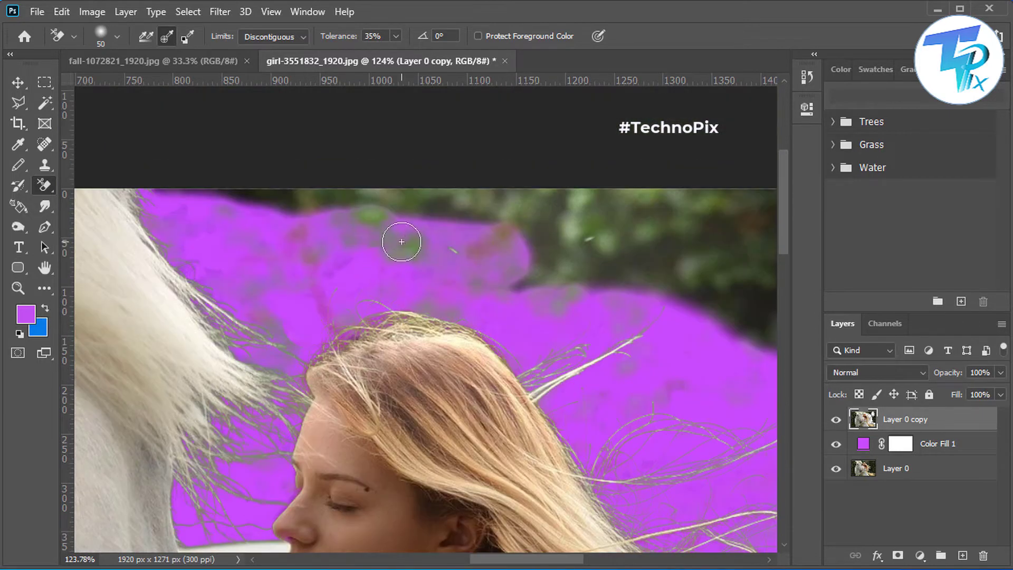
drag(416, 249, 372, 224)
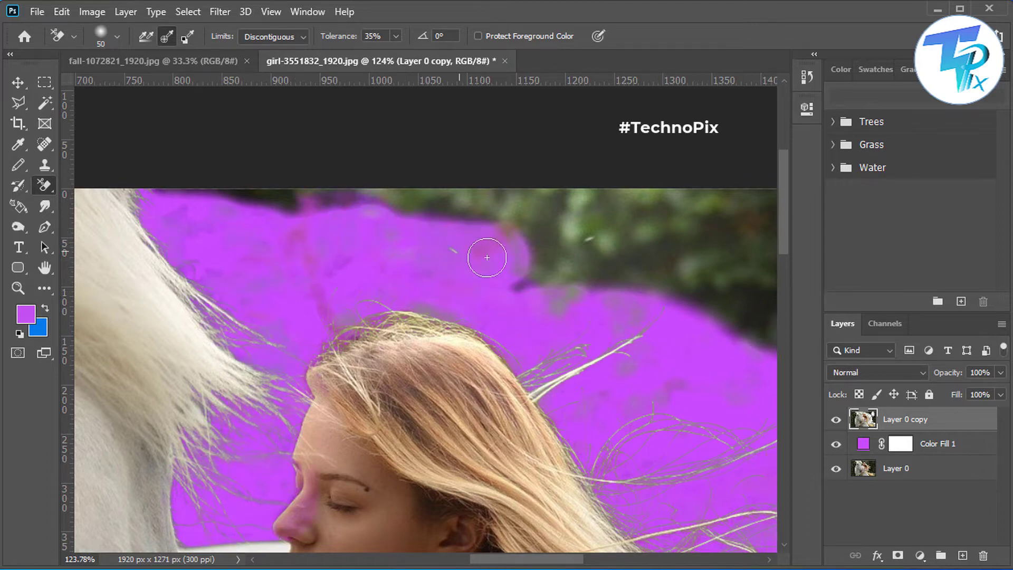
- Dab away the leftover foliage patches between the horse's mane and the top of the woman's head
click(179, 223)
click(159, 224)
click(190, 222)
click(222, 237)
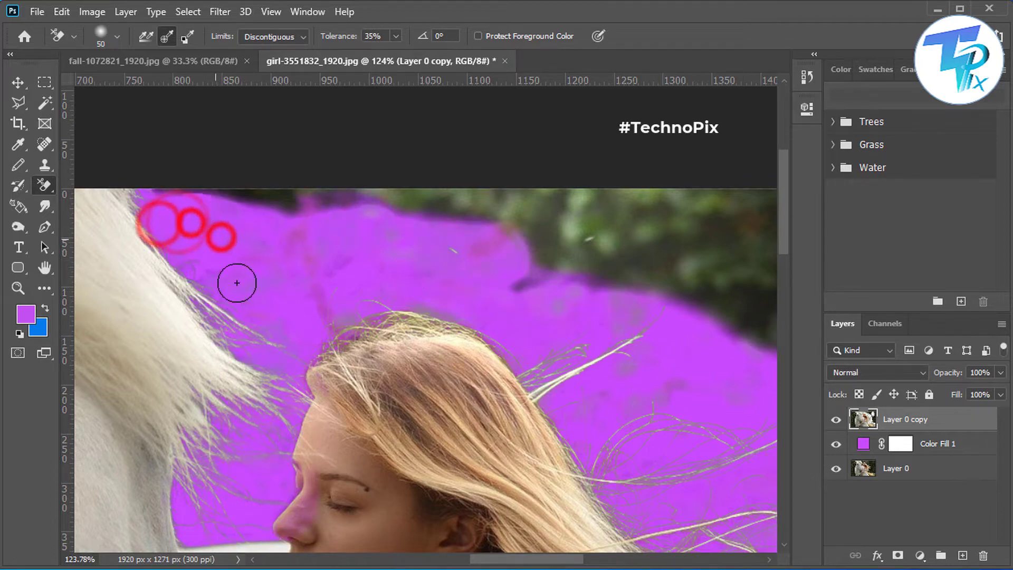
click(258, 283)
click(206, 282)
click(311, 243)
click(335, 280)
click(312, 270)
click(304, 278)
click(293, 240)
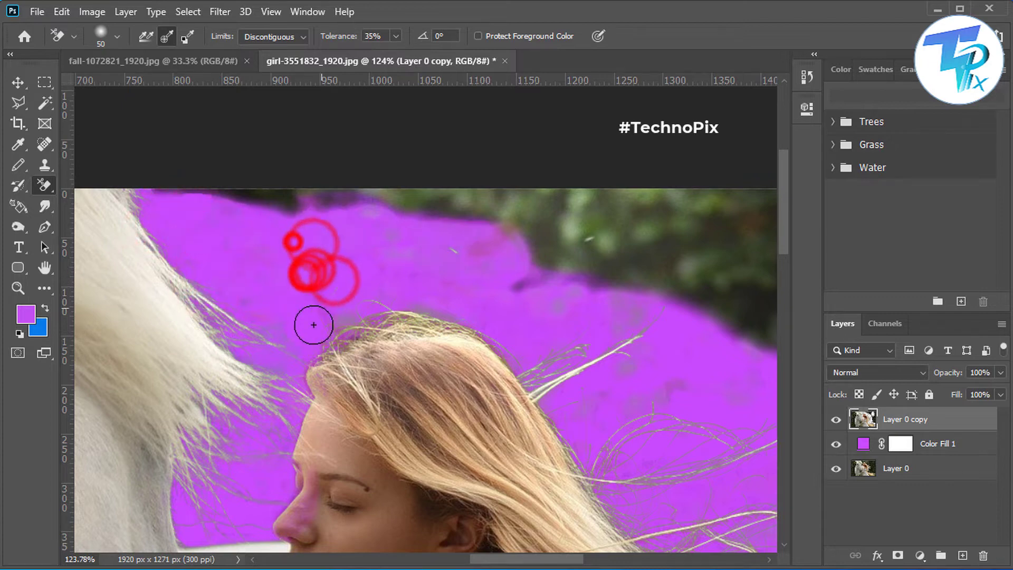
click(272, 329)
- Raise the eraser tolerance to 50% and dab away remaining background traces beside the horse's mane
scroll(228, 256, up, 1)
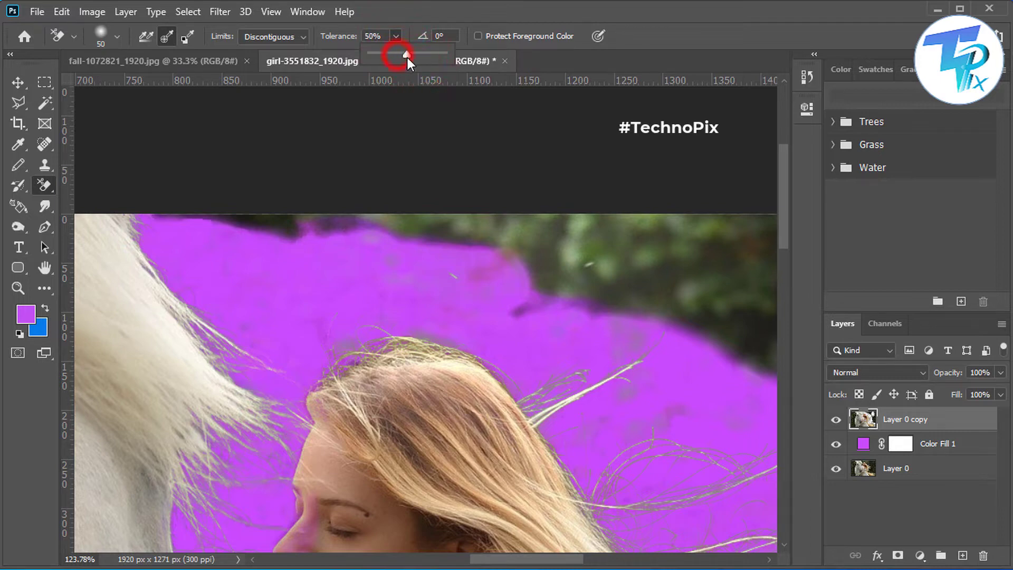
click(217, 221)
click(215, 247)
click(224, 287)
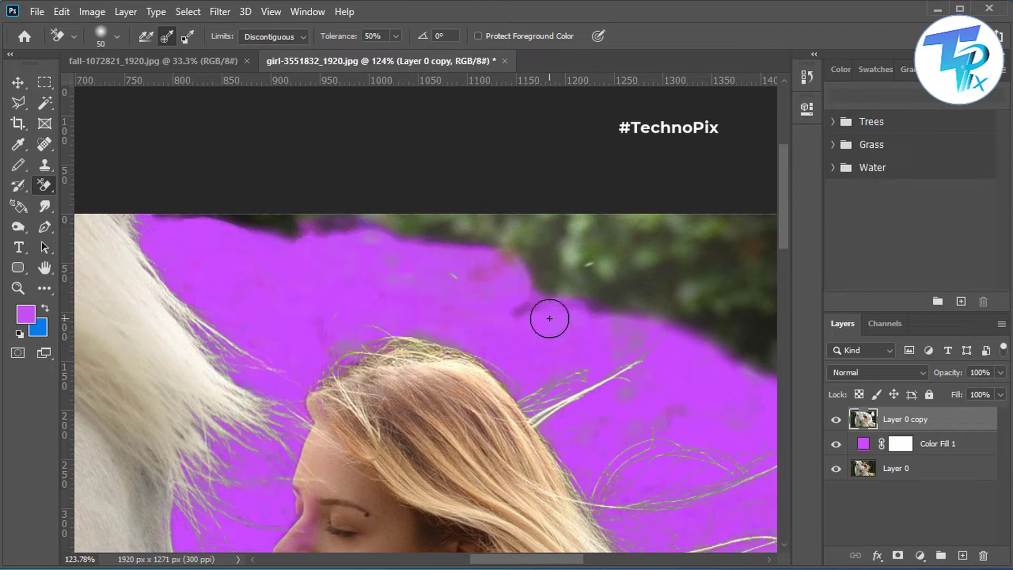
- Erase the leftover background traces above and between the upper flying strands behind the woman's head
drag(548, 332, 264, 132)
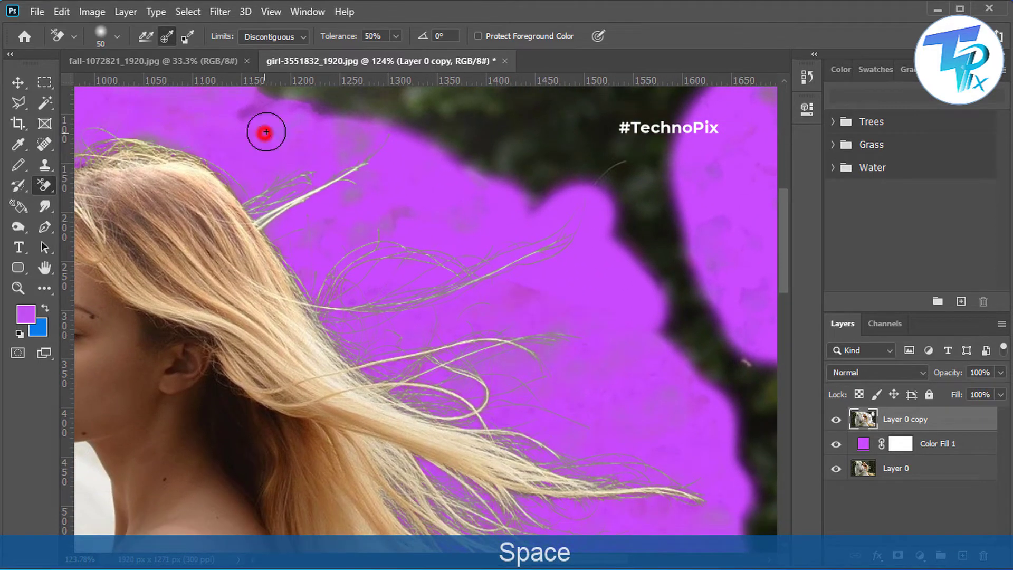
click(401, 213)
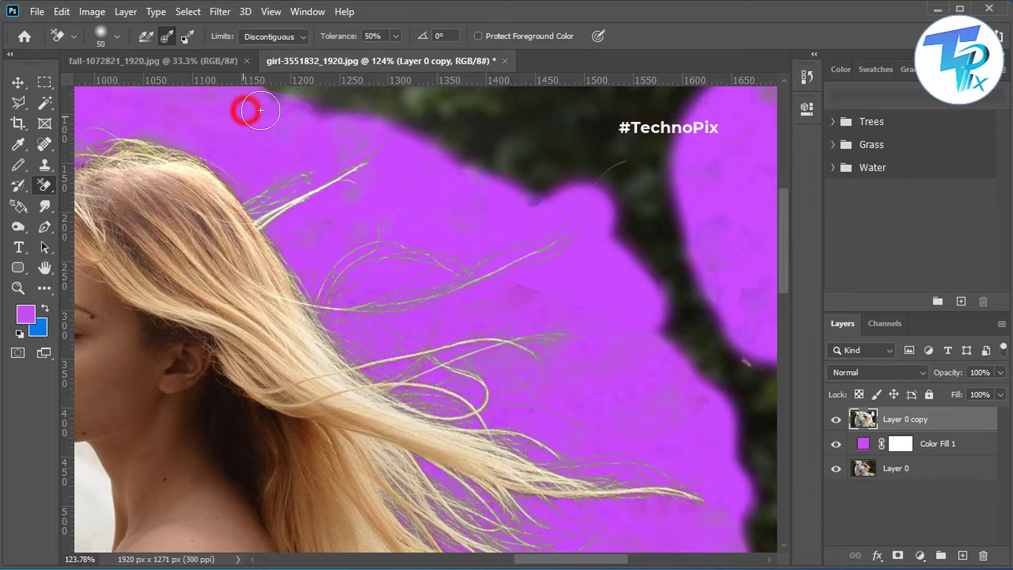
drag(260, 110, 282, 135)
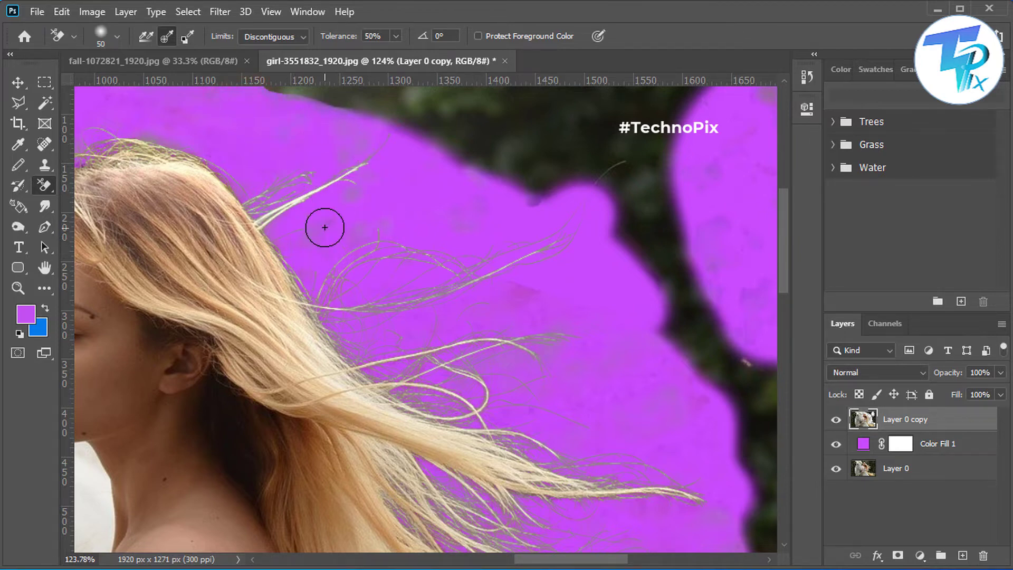
mouse_move(317, 229)
mouse_down()
mouse_move(339, 232)
mouse_move(336, 212)
mouse_move(358, 203)
mouse_move(373, 235)
mouse_up()
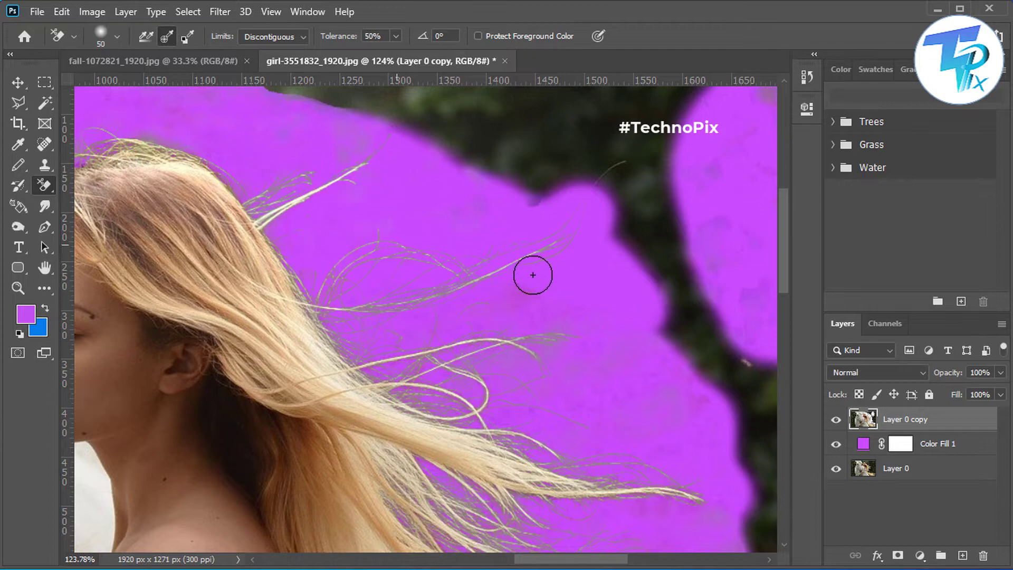
mouse_move(525, 298)
mouse_down()
mouse_move(561, 294)
mouse_move(509, 287)
mouse_move(527, 303)
mouse_up()
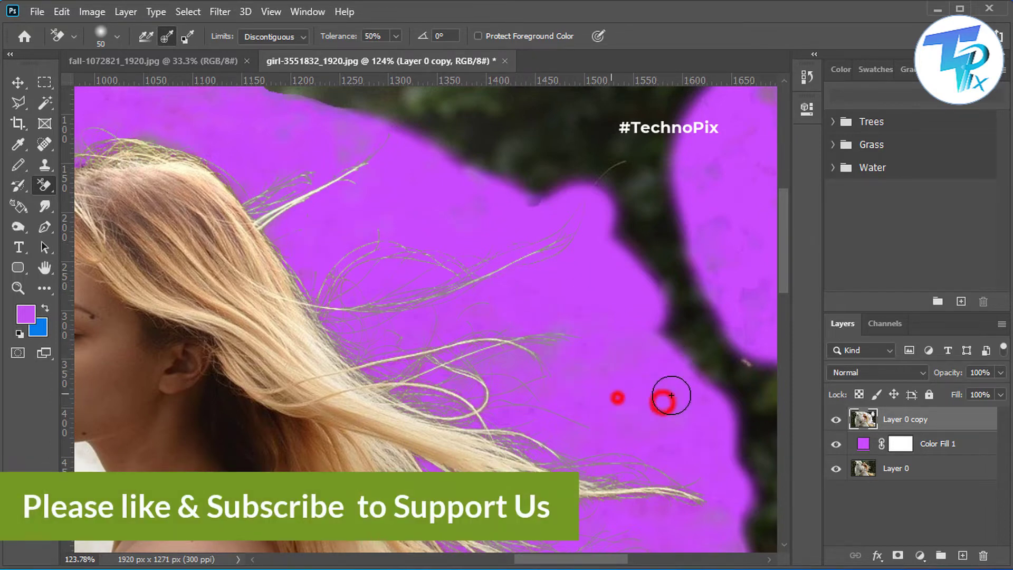
- Dab away the faint foliage residue beyond the tips of the flying hair and above the upper strands
click(675, 405)
click(651, 416)
click(669, 420)
mouse_move(661, 422)
mouse_down()
mouse_move(660, 396)
mouse_move(604, 376)
mouse_up()
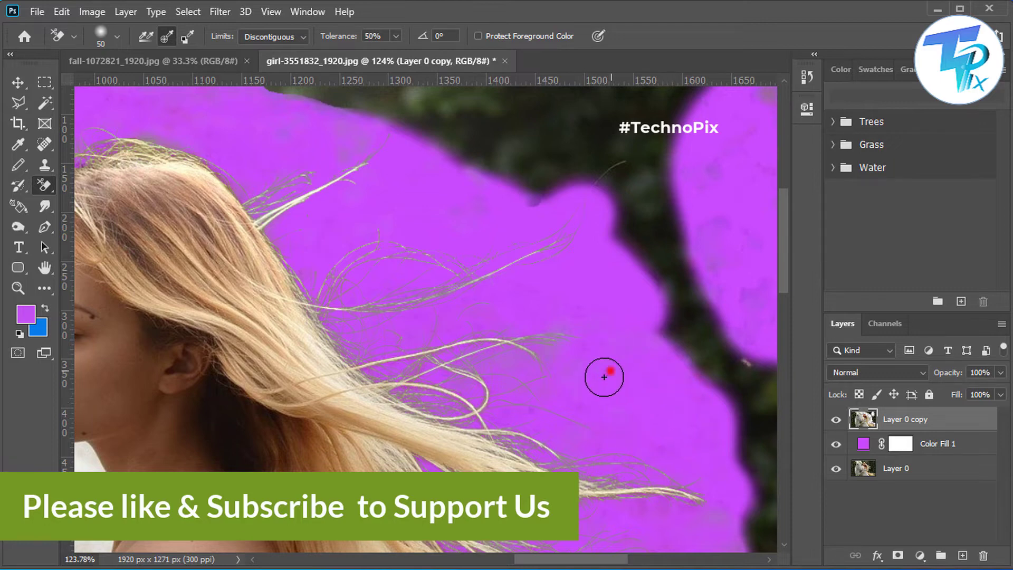
click(592, 381)
click(577, 380)
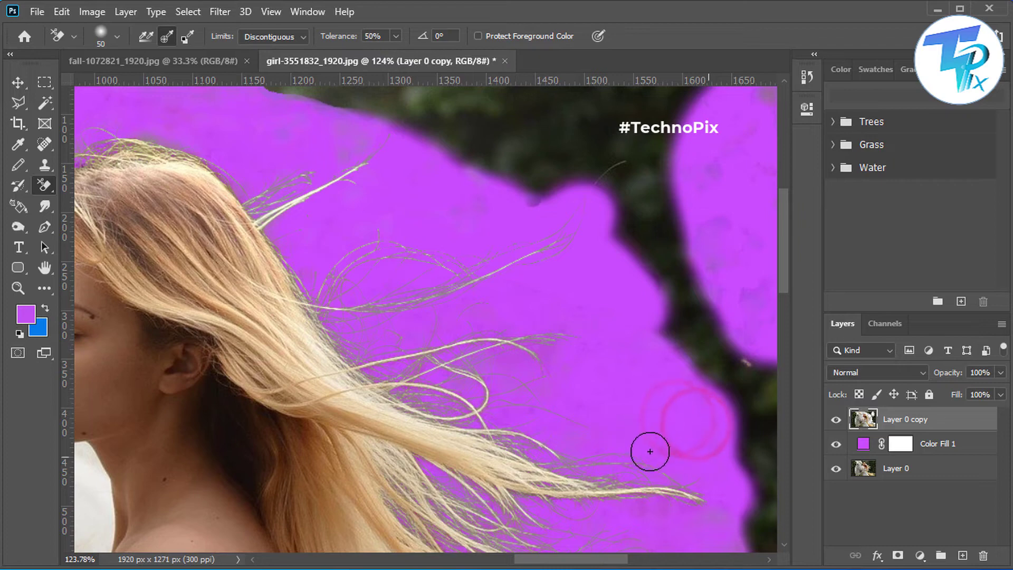
click(668, 456)
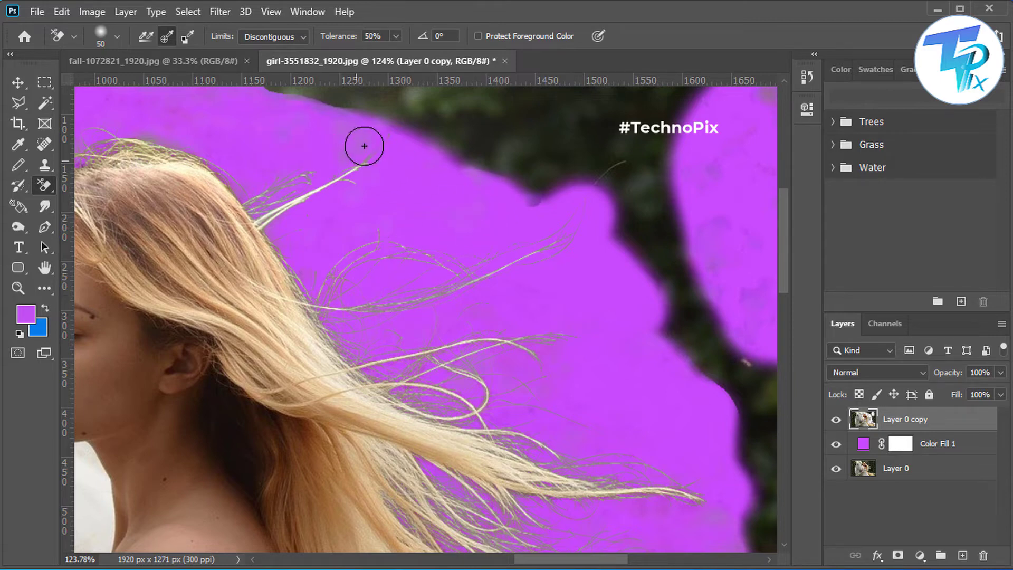
click(339, 143)
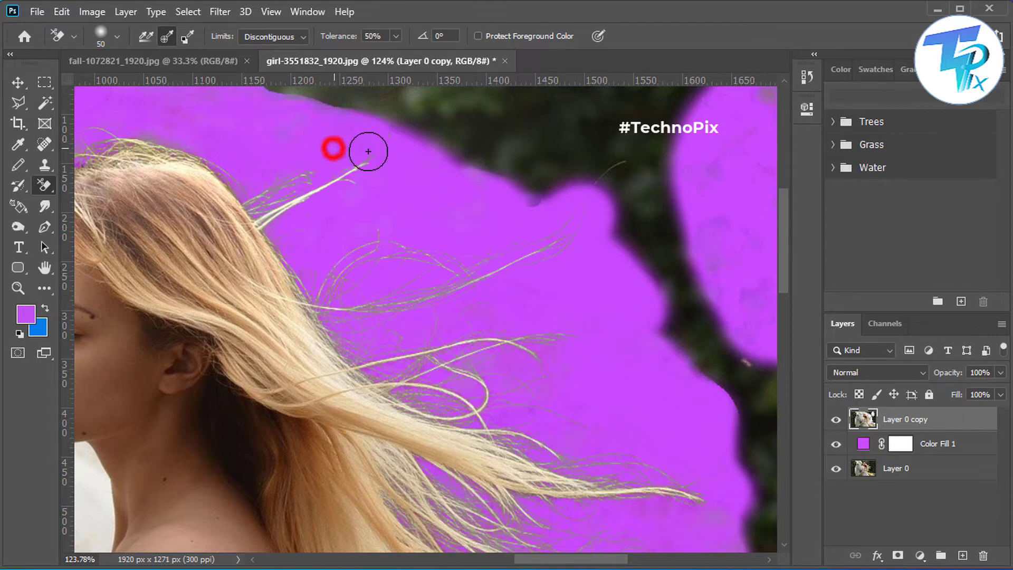
- Erase the dark fringes and leftover patches around the lower hair strands beside the woman's shoulder and dress
scroll(556, 325, down, 6)
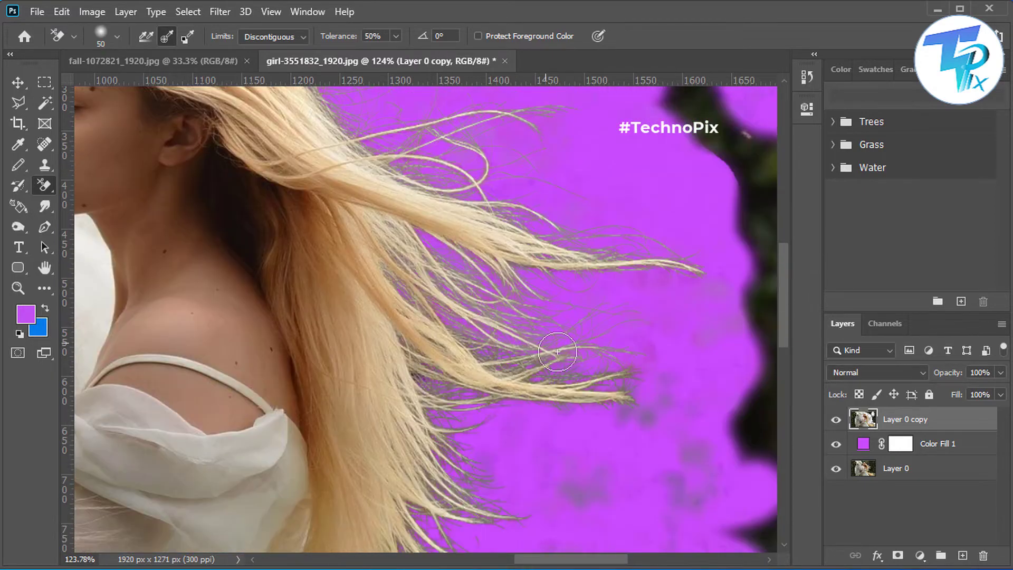
scroll(557, 351, down, 4)
click(698, 320)
click(669, 355)
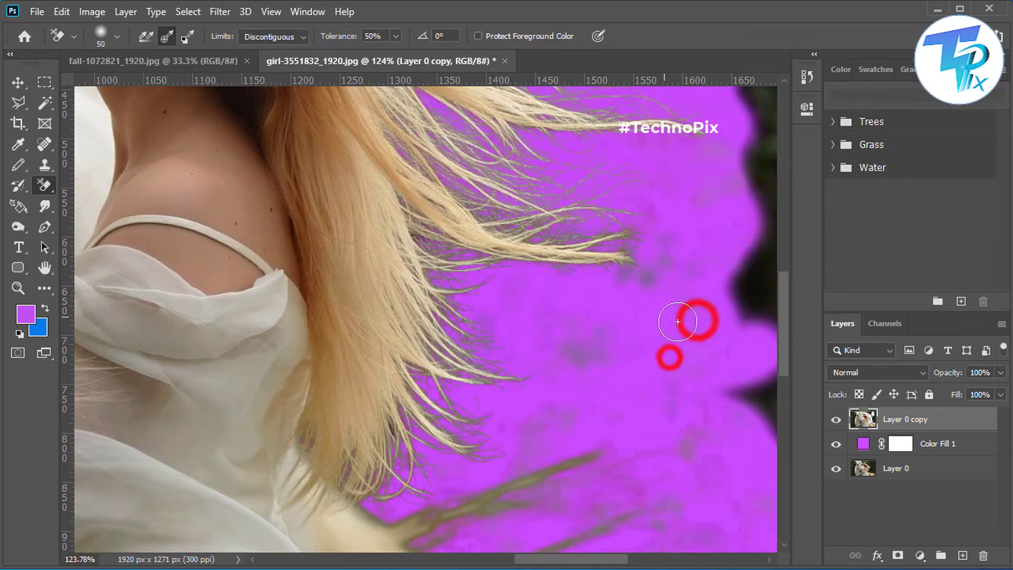
mouse_move(615, 220)
mouse_down()
mouse_move(513, 218)
mouse_move(432, 171)
mouse_move(415, 127)
mouse_move(478, 160)
mouse_move(496, 144)
mouse_move(512, 190)
mouse_move(467, 249)
mouse_move(426, 234)
mouse_move(453, 278)
mouse_up()
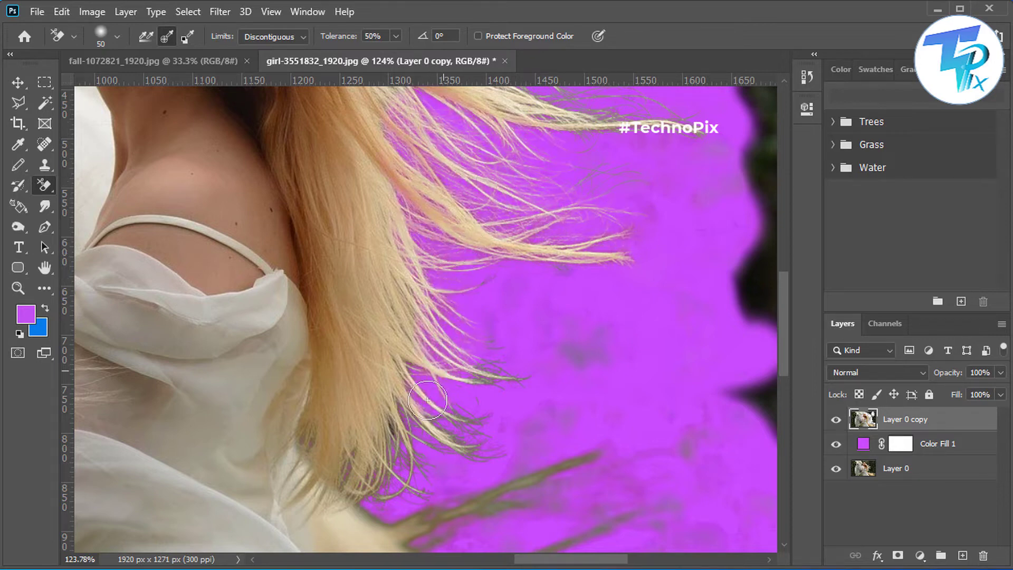
mouse_move(435, 451)
mouse_down()
mouse_move(404, 447)
mouse_move(425, 426)
mouse_up()
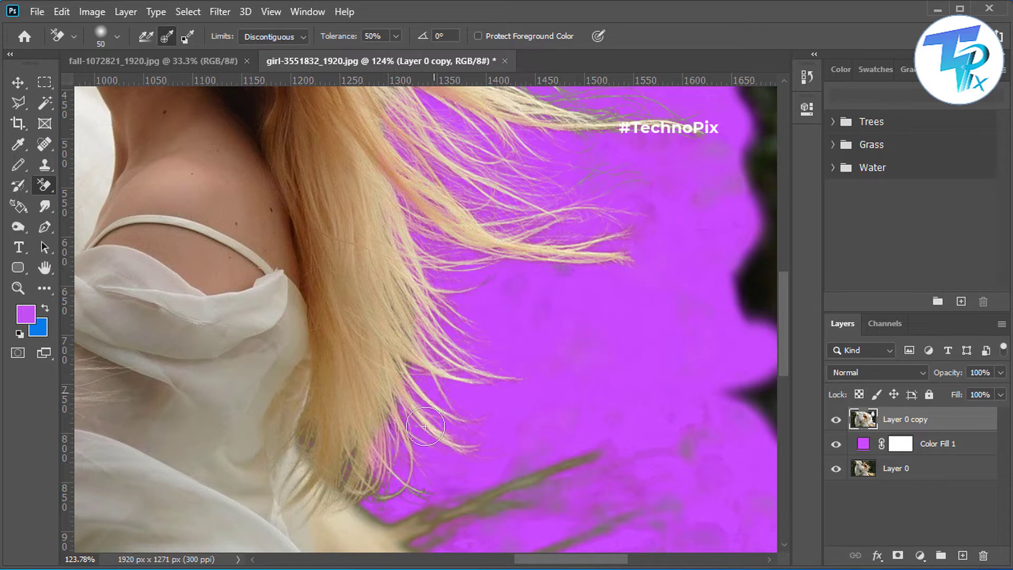
- Undo the latest eraser strokes around the woman's flying hair
mouse_move(389, 473)
mouse_down()
mouse_move(338, 464)
mouse_move(328, 374)
mouse_move(351, 174)
mouse_up()
scroll(559, 363, up, 3)
key(ctrl+z)
key(ctrl+z)
key(ctrl+z)
scroll(559, 364, up, 10)
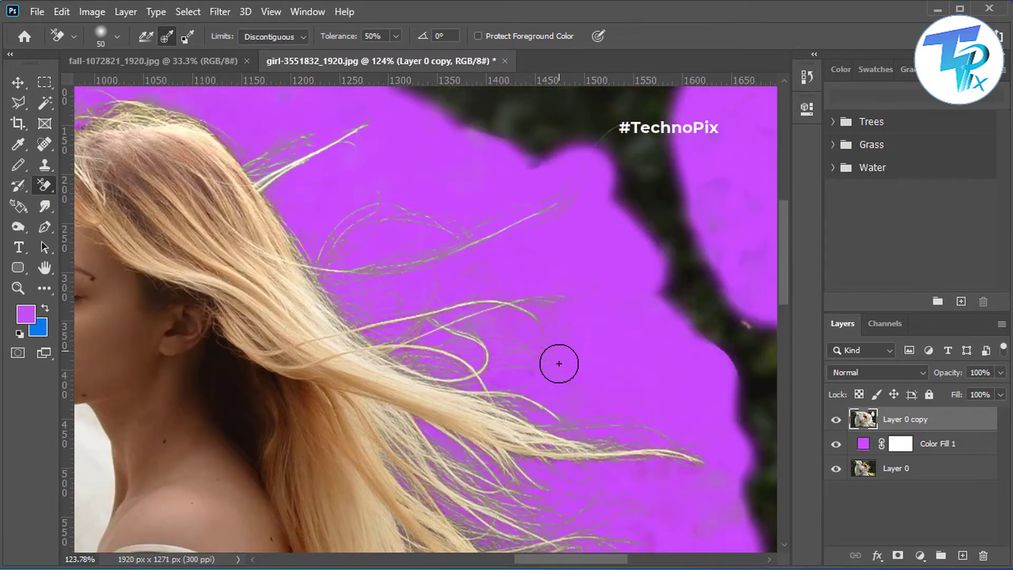
- Lower the eraser tolerance to 31% and erase the background residue between and beyond the middle hair strands
scroll(559, 364, down, 10)
mouse_move(662, 346)
mouse_down()
mouse_move(613, 378)
mouse_move(649, 392)
mouse_up()
click(396, 36)
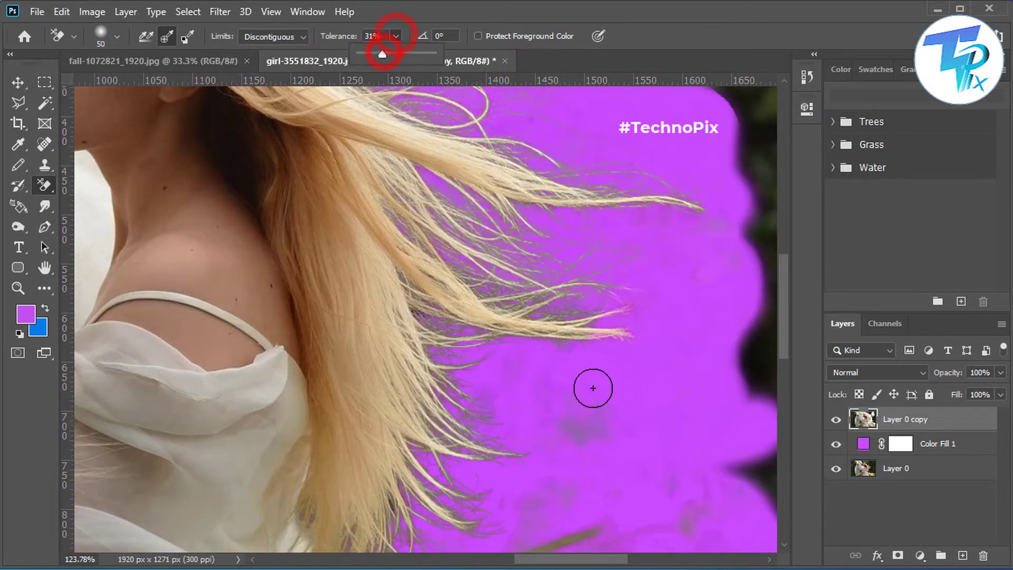
click(583, 425)
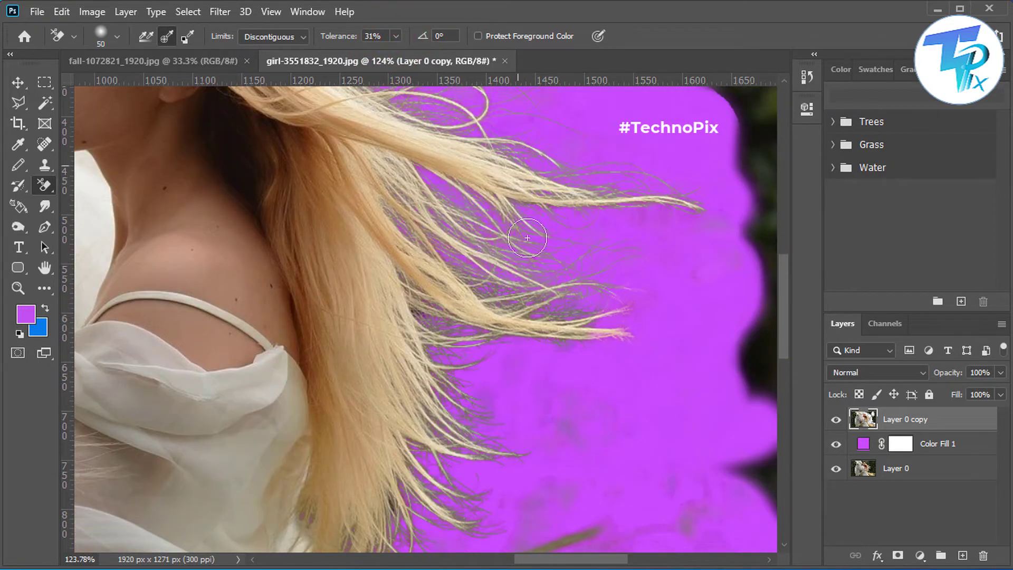
drag(577, 427, 431, 225)
mouse_move(726, 214)
mouse_down()
mouse_move(701, 228)
mouse_move(664, 308)
mouse_up()
drag(563, 382, 543, 413)
- Erase the leftover foliage traces in the area between the lower hair tips and the horse's tail
scroll(632, 450, down, 4)
mouse_move(541, 323)
mouse_down()
mouse_move(446, 401)
mouse_move(618, 422)
mouse_up()
drag(679, 341, 698, 429)
drag(631, 364, 642, 395)
drag(688, 346, 504, 350)
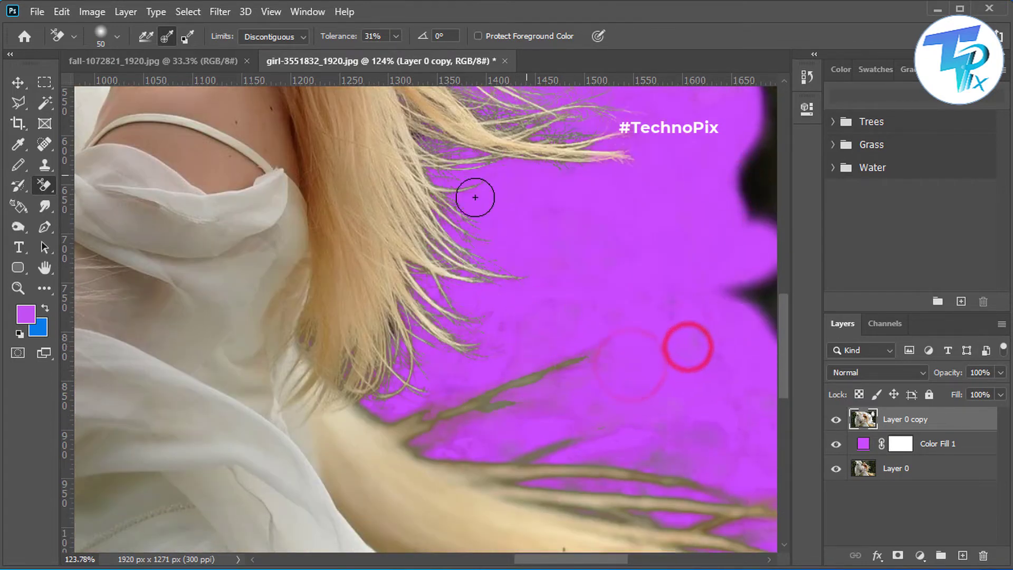
scroll(687, 414, down, 2)
mouse_move(561, 325)
mouse_down()
mouse_move(433, 380)
mouse_move(464, 142)
mouse_move(447, 371)
mouse_move(397, 393)
mouse_move(749, 411)
mouse_up()
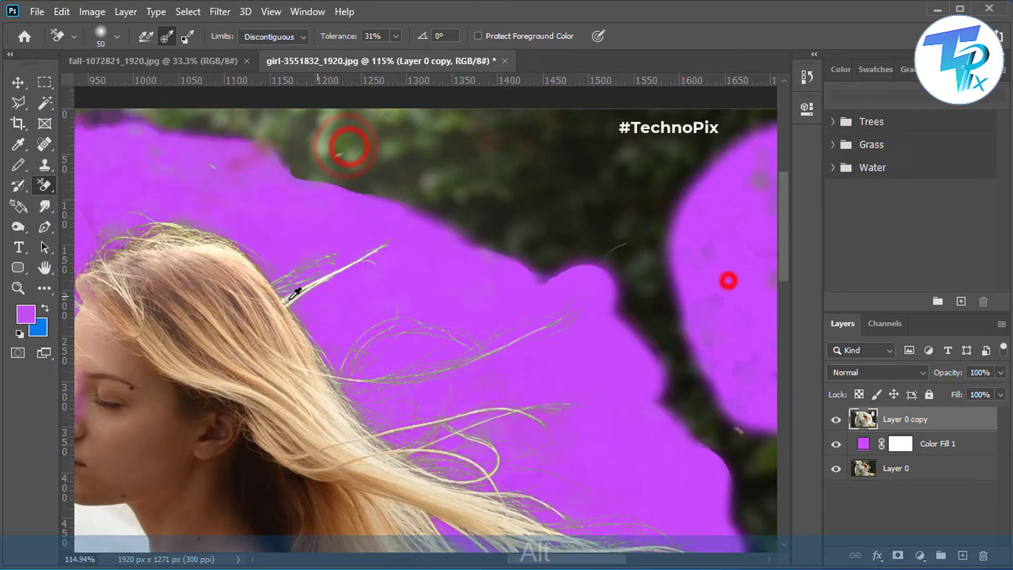
- Erase the faint background patches above the crown of the woman's head
scroll(199, 267, up, 6)
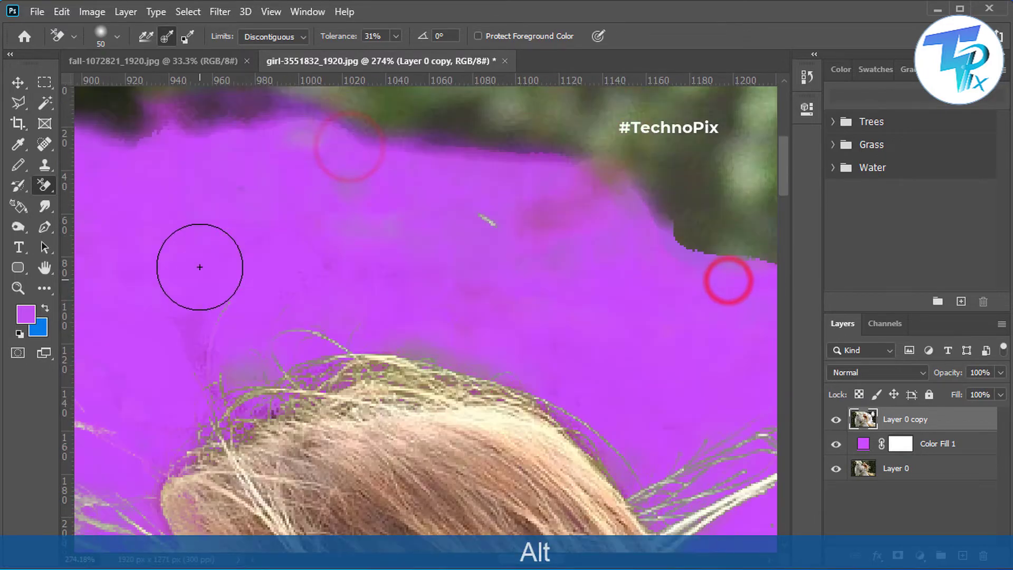
scroll(199, 267, up, 1)
drag(336, 202, 325, 185)
drag(547, 240, 497, 251)
drag(493, 227, 572, 258)
drag(597, 276, 588, 283)
drag(676, 269, 436, 280)
mouse_move(181, 359)
mouse_down()
mouse_move(282, 259)
mouse_move(477, 309)
mouse_up()
mouse_move(496, 335)
mouse_down()
mouse_move(469, 331)
mouse_move(556, 255)
mouse_up()
- Reduce the eraser brush size to 25 and dab away residue between the horse's mane and the top of the woman's head
key(space)
drag(380, 315, 701, 109)
scroll(475, 165, up, 3)
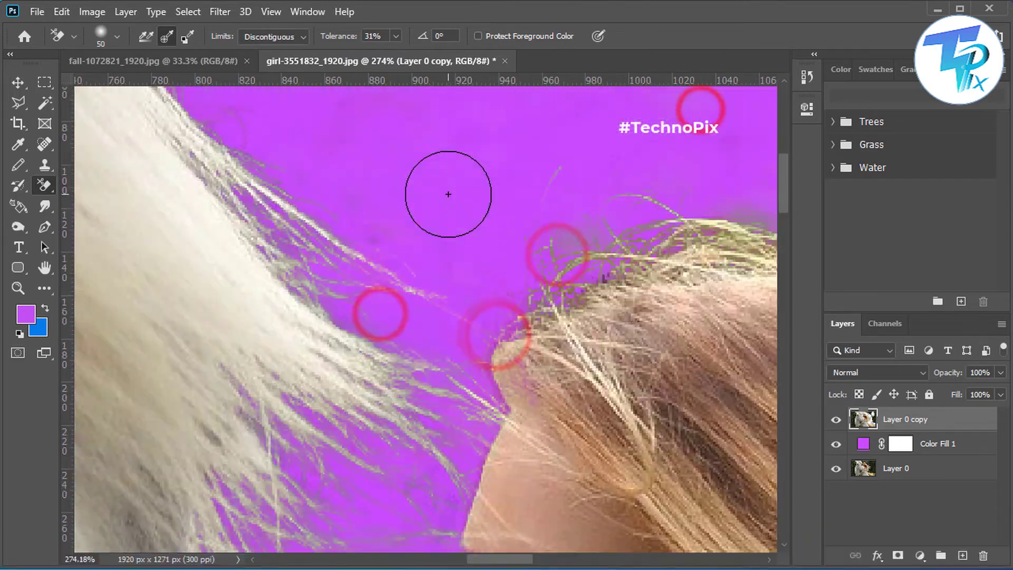
key(bracketleft)
key(bracketleft)
key(bracketleft)
key(bracketleft)
key(bracketleft)
click(350, 234)
click(347, 156)
click(370, 145)
click(371, 138)
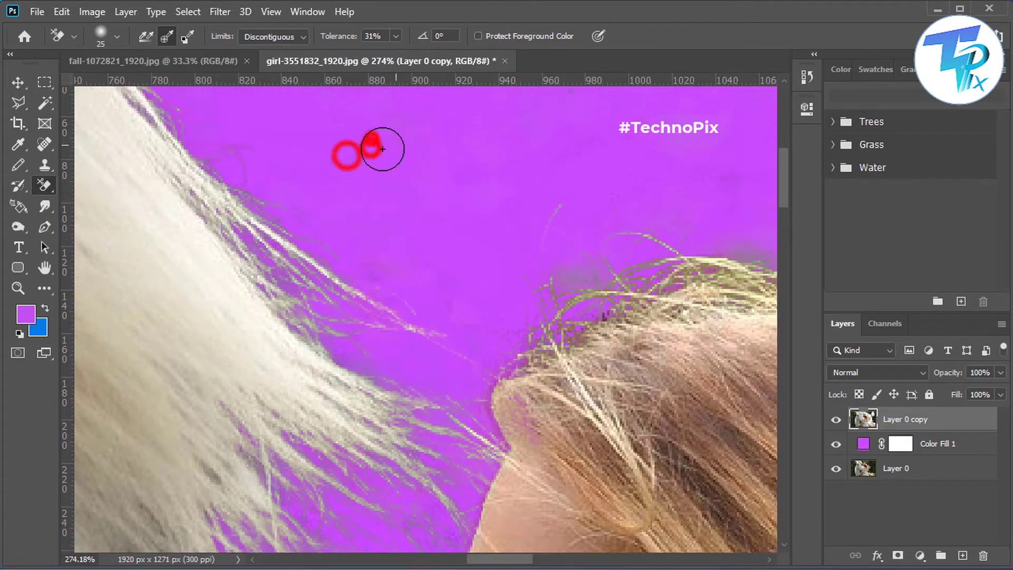
click(601, 132)
click(633, 127)
- Dab away the remaining background trace in the gap between the horse's mane and the woman's face
scroll(444, 181, down, 3)
scroll(443, 181, down, 8)
click(385, 323)
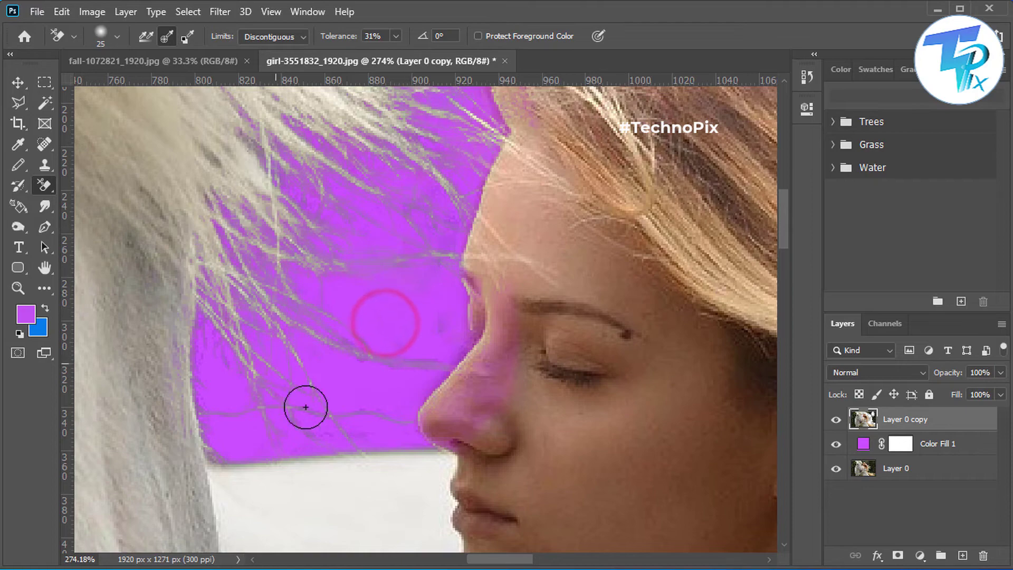
- Dab away the background residue beside the fur at the top of the horse's head, on its left side
alt+scroll(351, 248, down, 8)
alt+scroll(356, 242, down, 2)
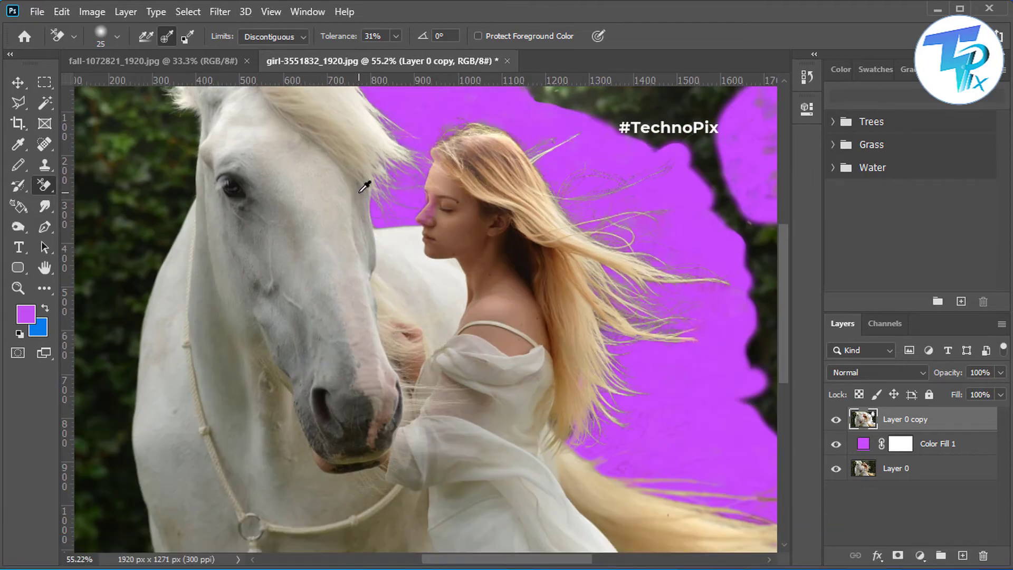
scroll(597, 273, down, 5)
key(space)
drag(597, 273, 420, 388)
drag(531, 179, 532, 285)
drag(347, 267, 383, 92)
drag(409, 290, 615, 244)
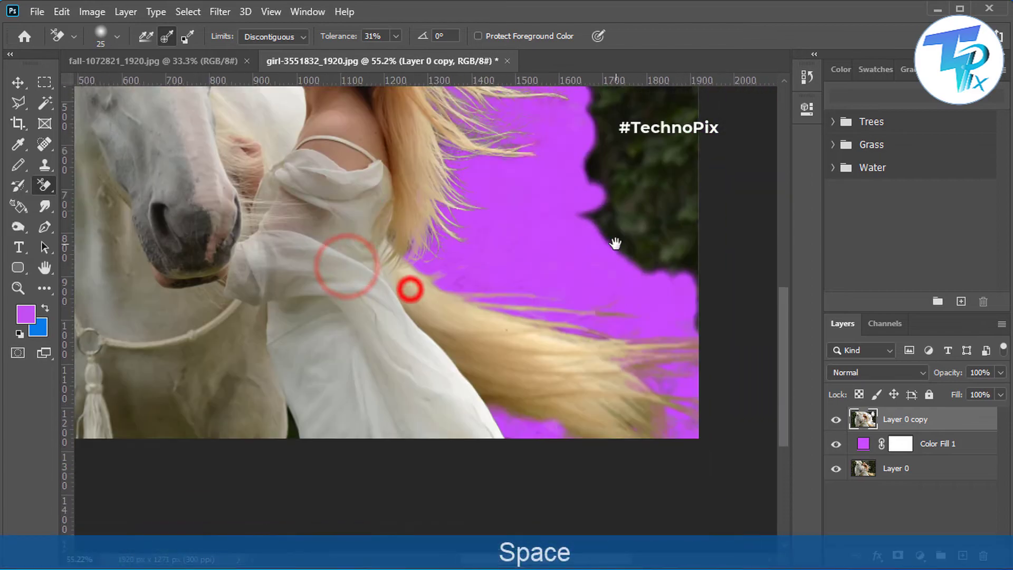
alt+scroll(615, 244, down, 3)
alt+scroll(258, 185, up, 10)
scroll(211, 184, down, 2)
scroll(207, 168, up, 1)
mouse_move(207, 167)
mouse_down()
mouse_move(210, 161)
mouse_move(242, 265)
mouse_move(183, 169)
mouse_up()
click(256, 300)
click(204, 239)
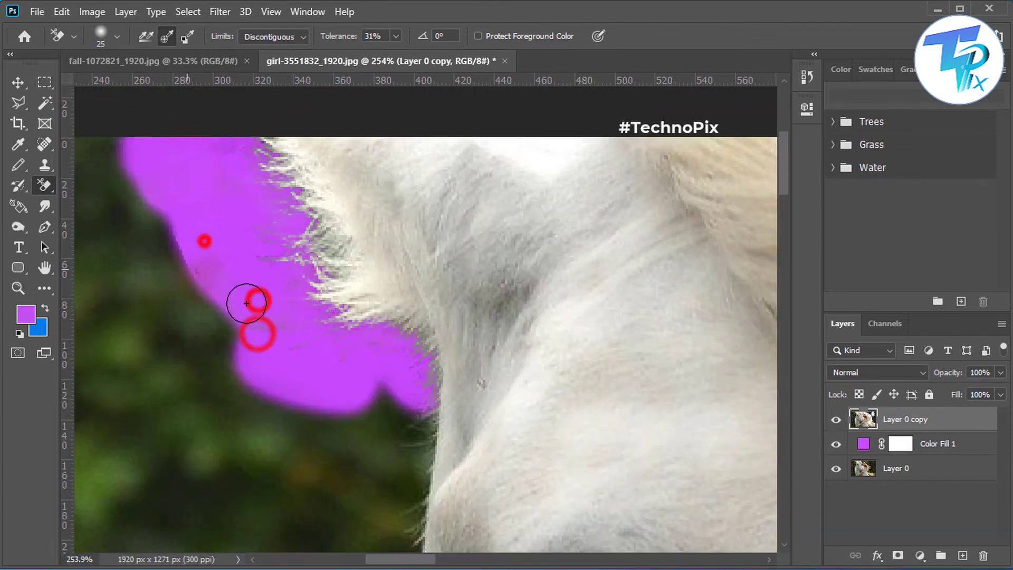
- Enlarge the eraser brush to 60 and erase more of the foliage along the photo's right side
alt+scroll(242, 301, down, 12)
alt+scroll(542, 264, up, 1)
key(])
key(])
key(])
key(])
key(])
key(])
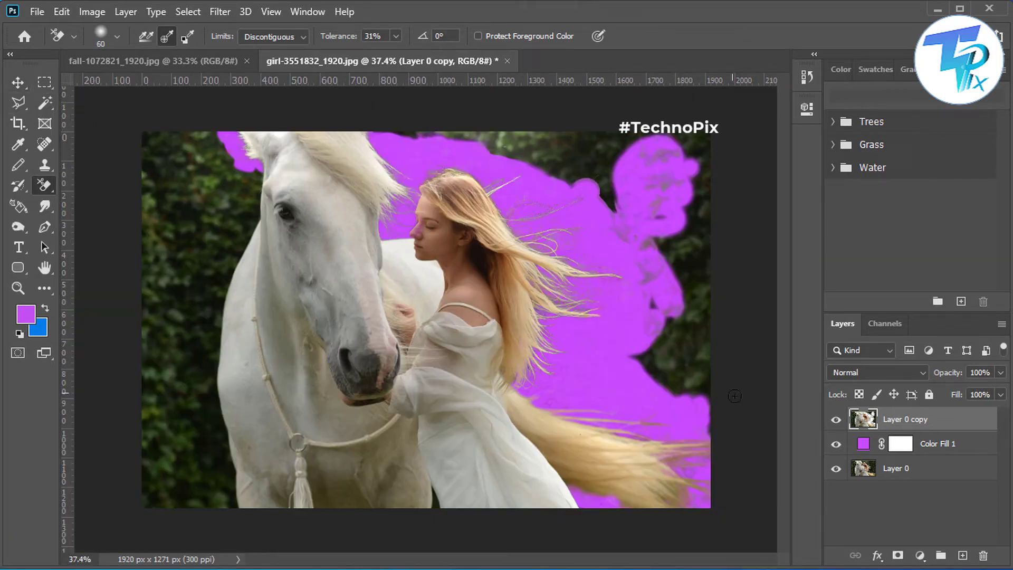
- Hide the Color Fill 1 layer and Layer 0 so only Layer 0 copy is shown
click(834, 446)
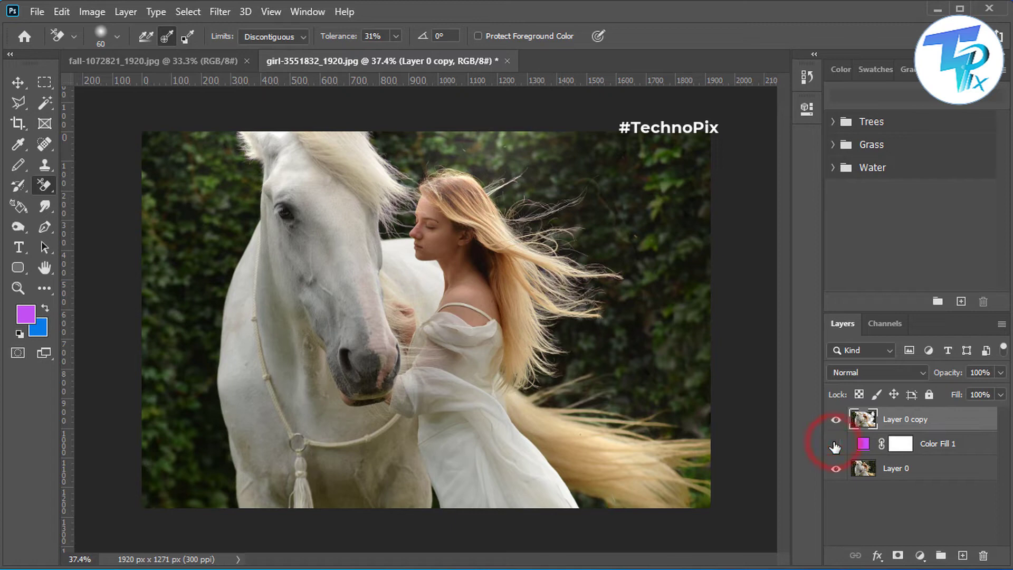
click(835, 445)
click(833, 444)
click(835, 470)
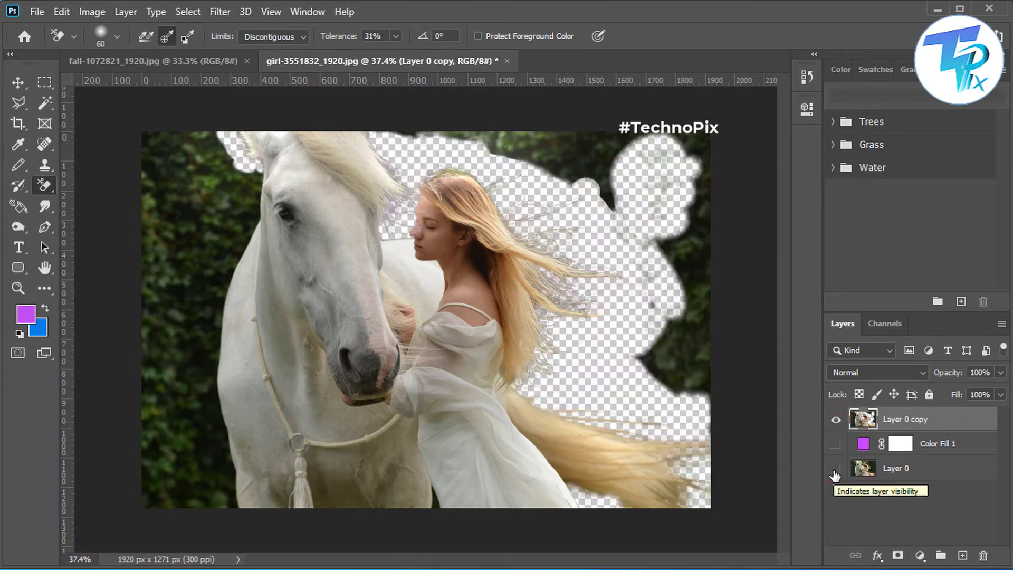
- Examine the erased edges of the flying hair up close against the transparent background
scroll(607, 301, up, 5)
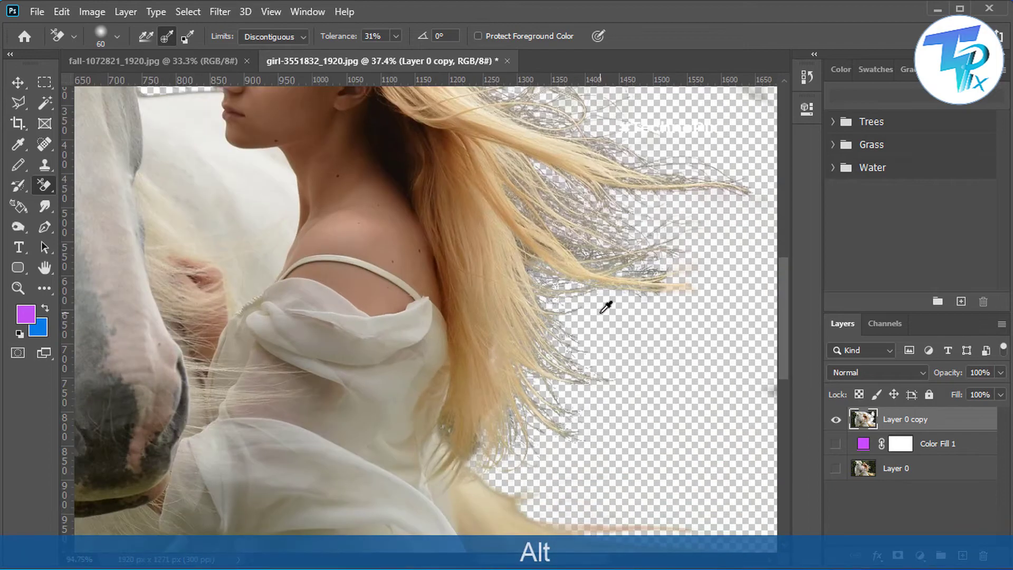
scroll(610, 246, up, 3)
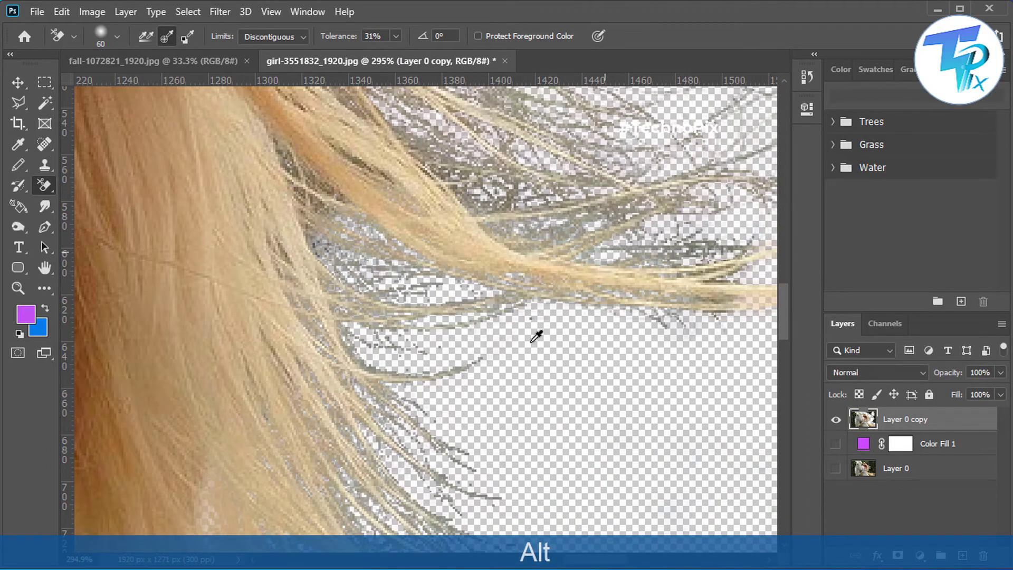
scroll(536, 336, down, 5)
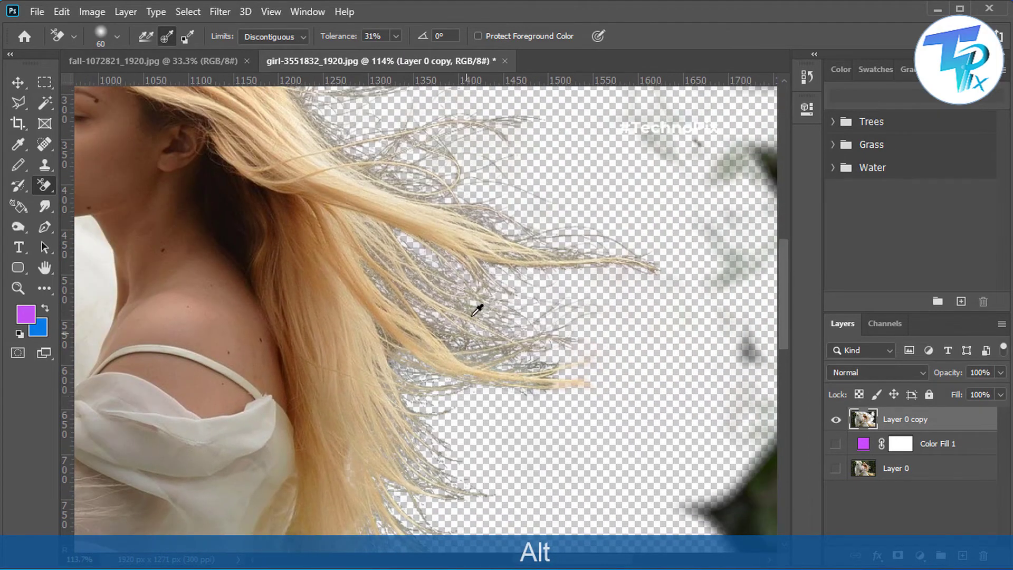
scroll(477, 310, down, 2)
scroll(512, 310, up, 5)
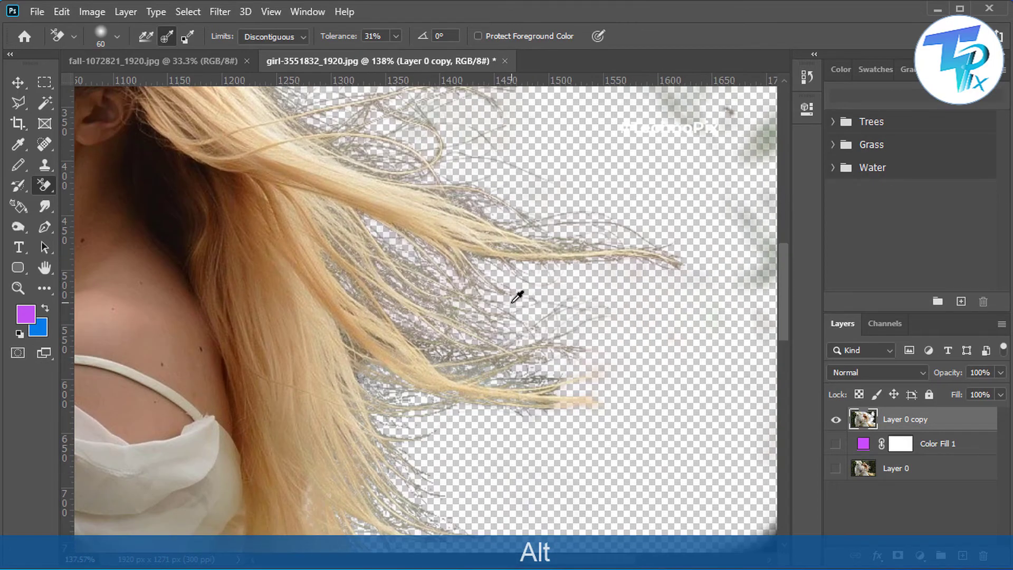
scroll(516, 322, down, 8)
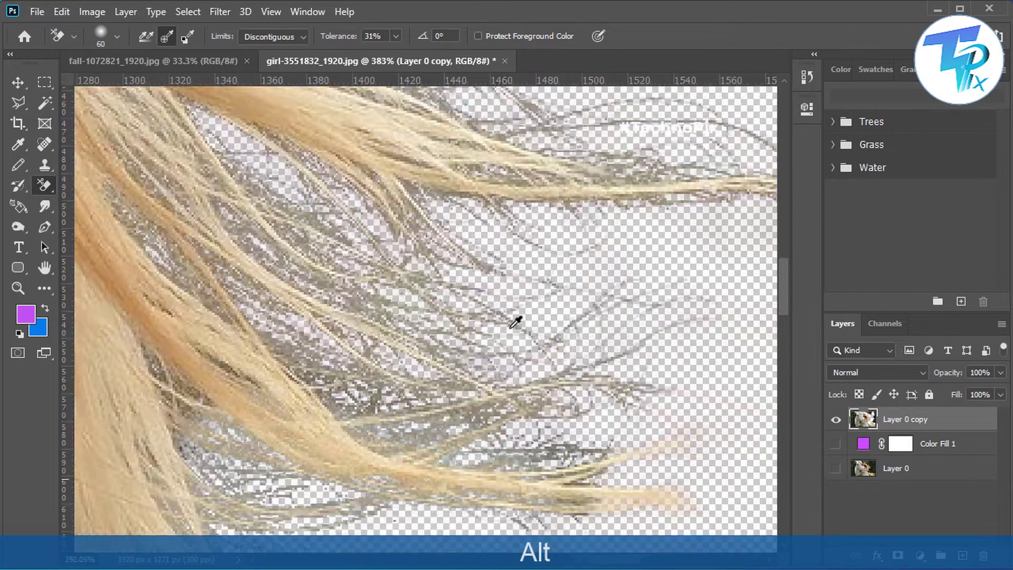
scroll(516, 323, down, 1)
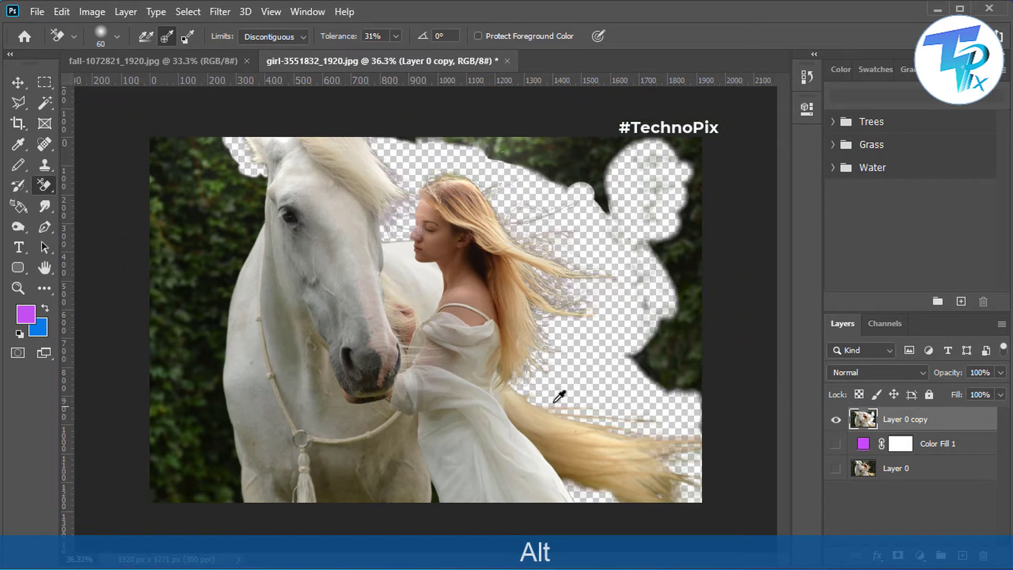
scroll(370, 237, down, 2)
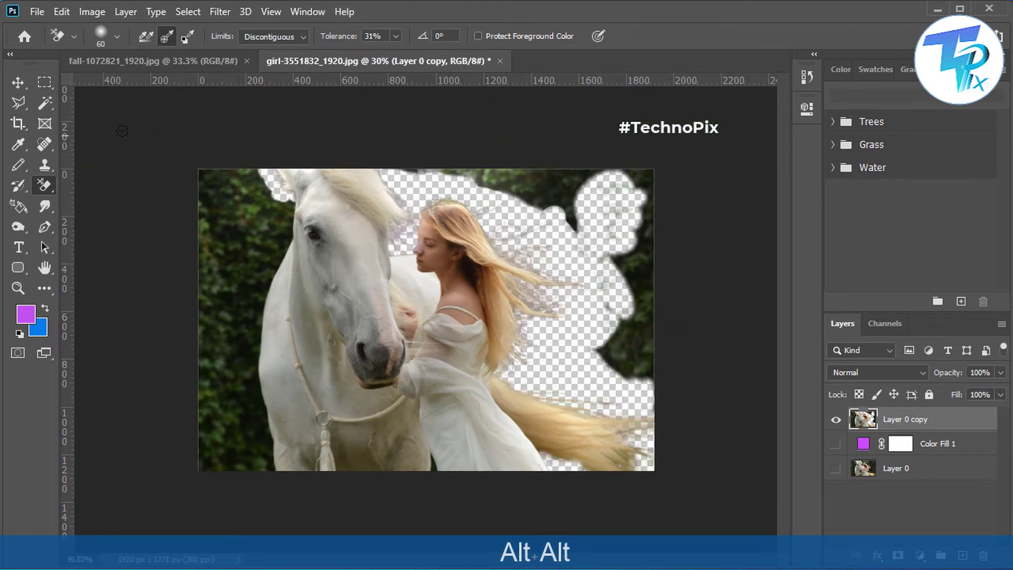
- Outline the remaining foliage above and to the right of the woman with the Polygonal Lasso, delete it and deselect
click(18, 100)
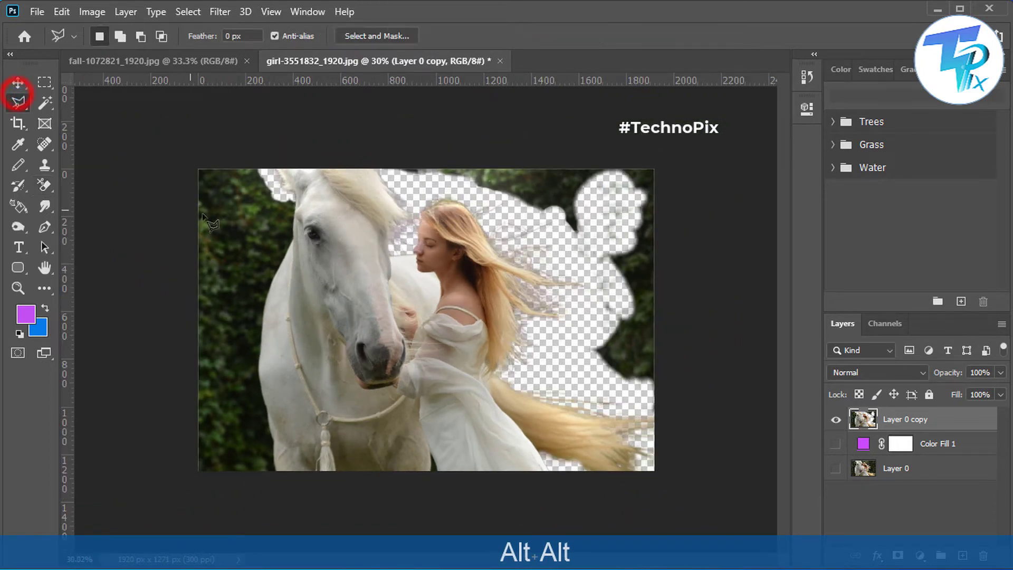
click(386, 146)
click(394, 178)
click(488, 197)
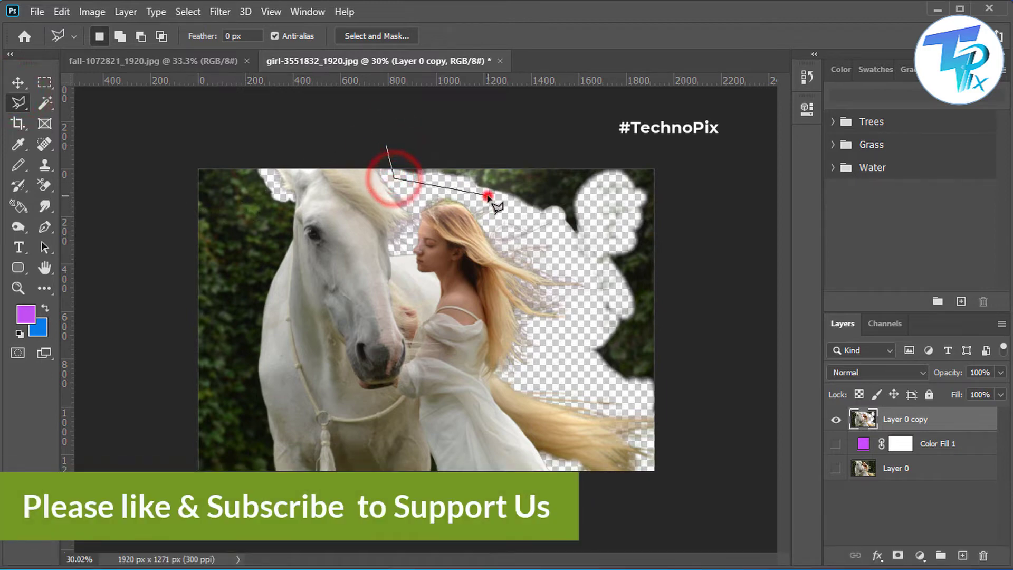
click(547, 211)
click(563, 228)
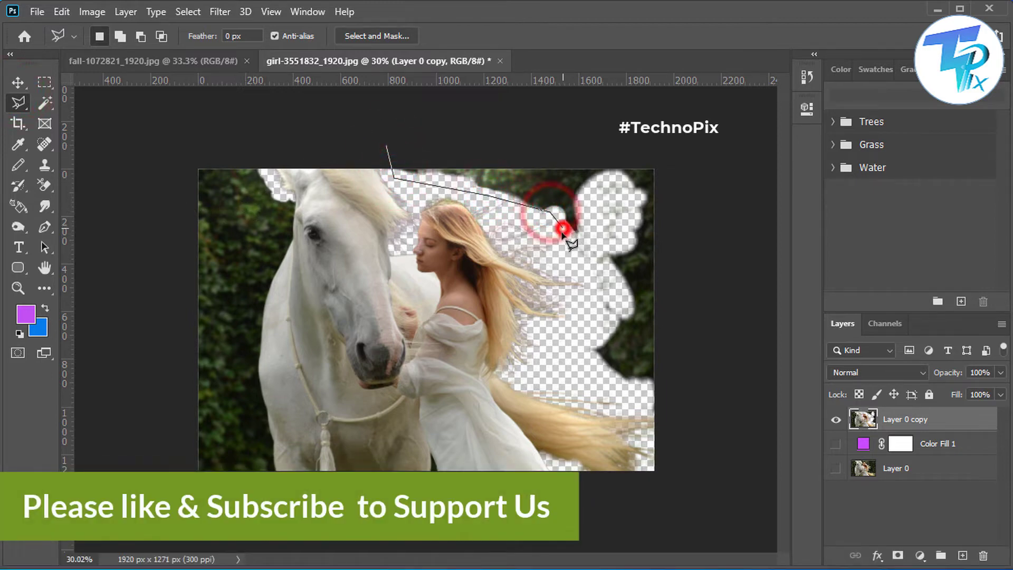
click(589, 279)
click(590, 296)
click(556, 362)
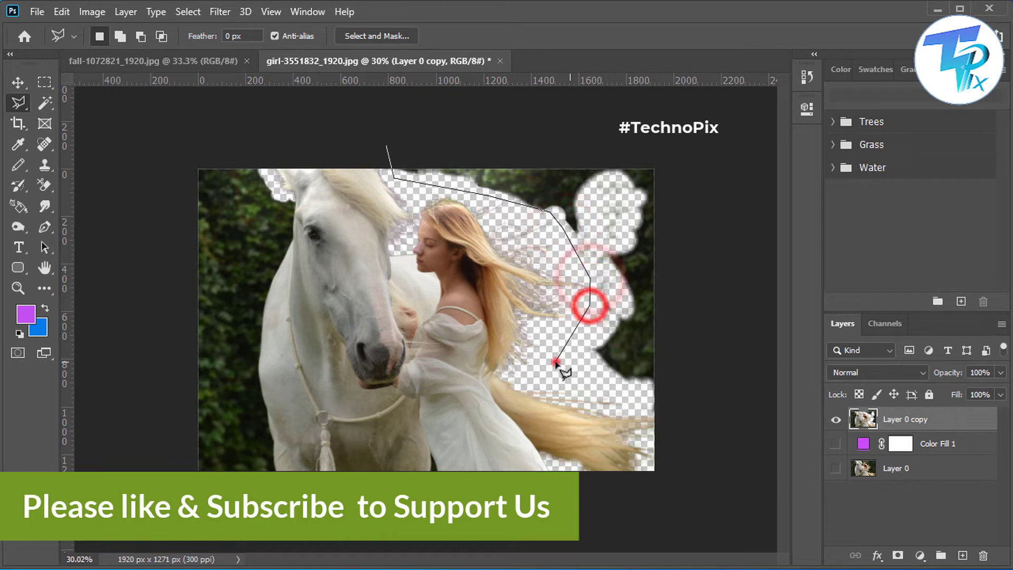
click(606, 388)
click(646, 407)
click(697, 417)
click(711, 259)
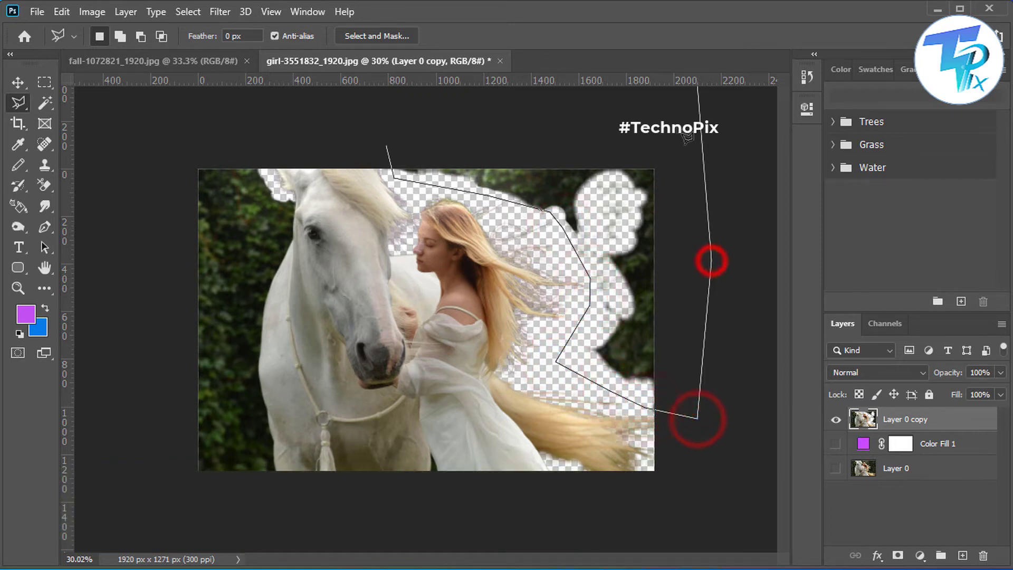
click(670, 132)
click(106, 130)
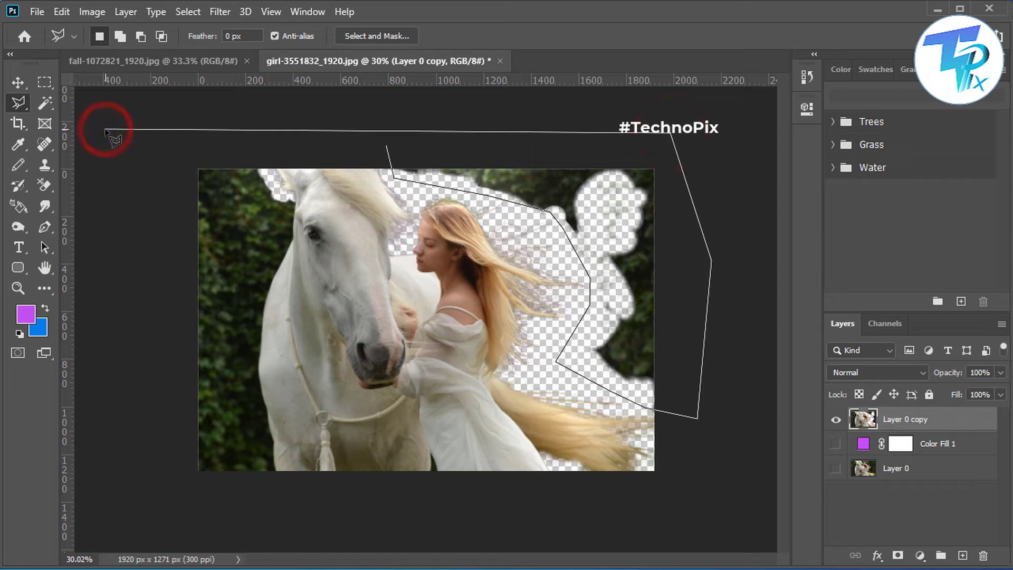
click(389, 151)
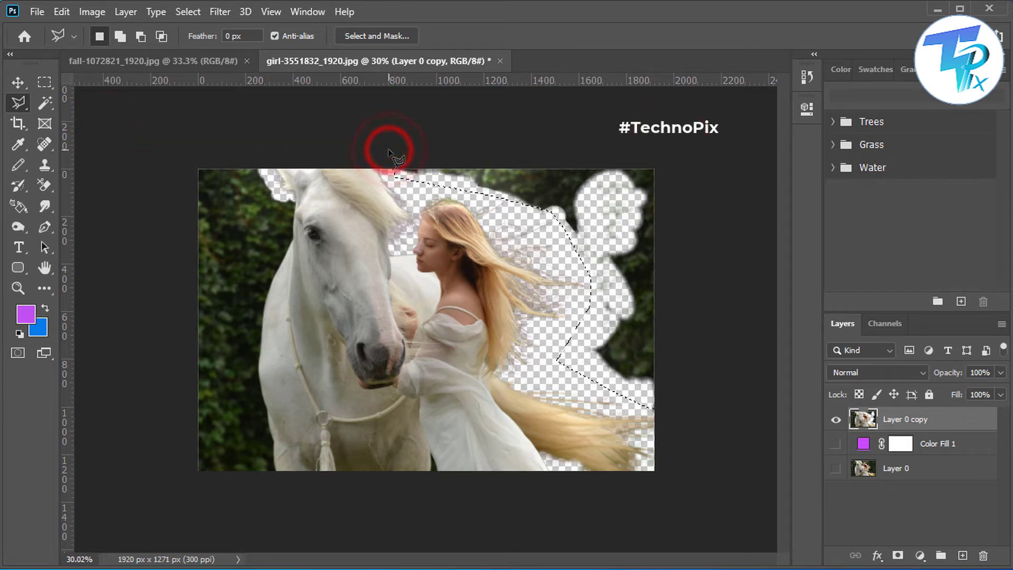
key(Delete)
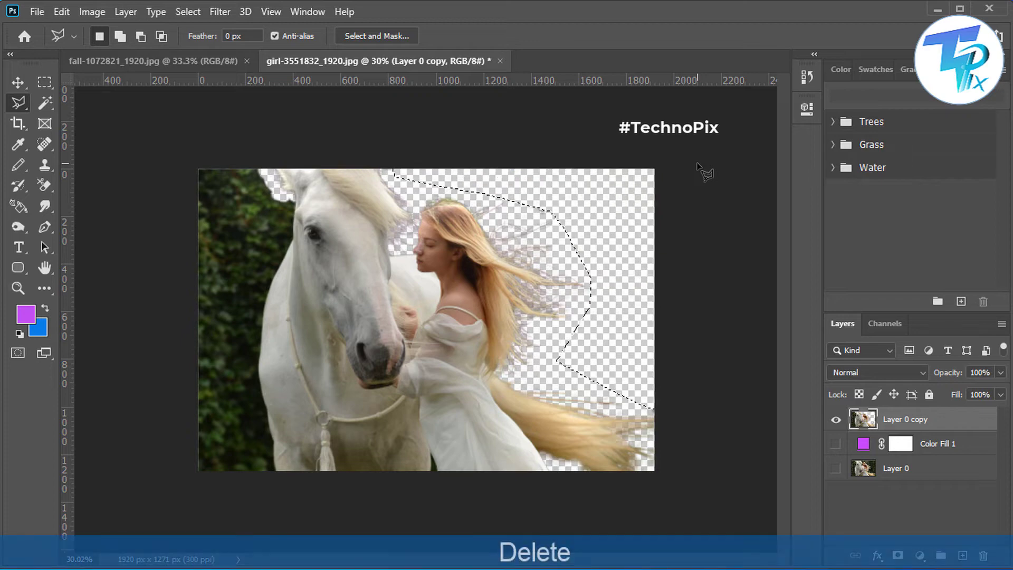
key(ctrl)
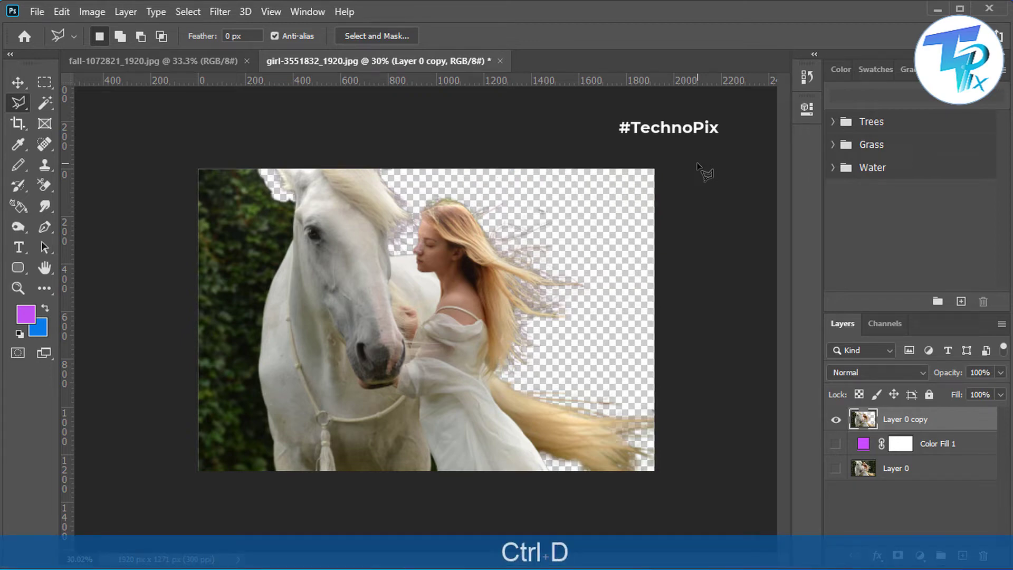
- Select the foliage left of the horse with the Quick Selection tool, delete it and deselect
click(41, 108)
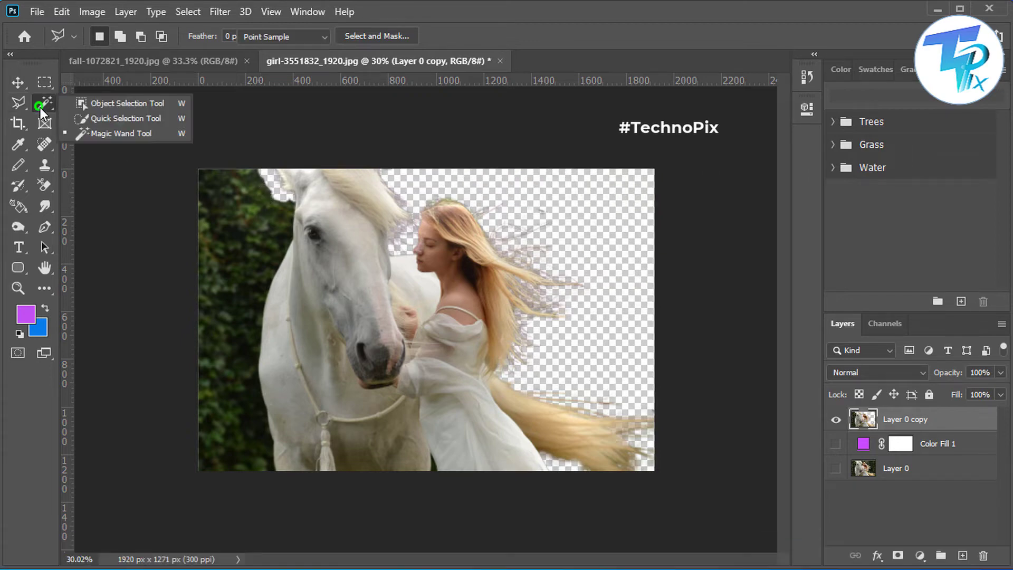
click(106, 119)
mouse_move(254, 228)
mouse_down()
mouse_move(211, 273)
mouse_move(199, 389)
mouse_up()
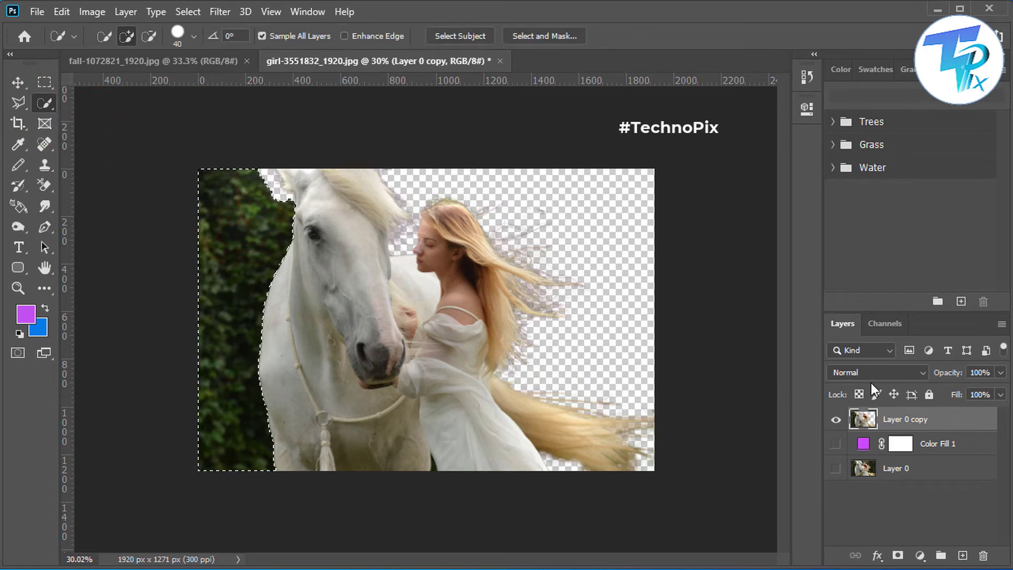
key(Delete)
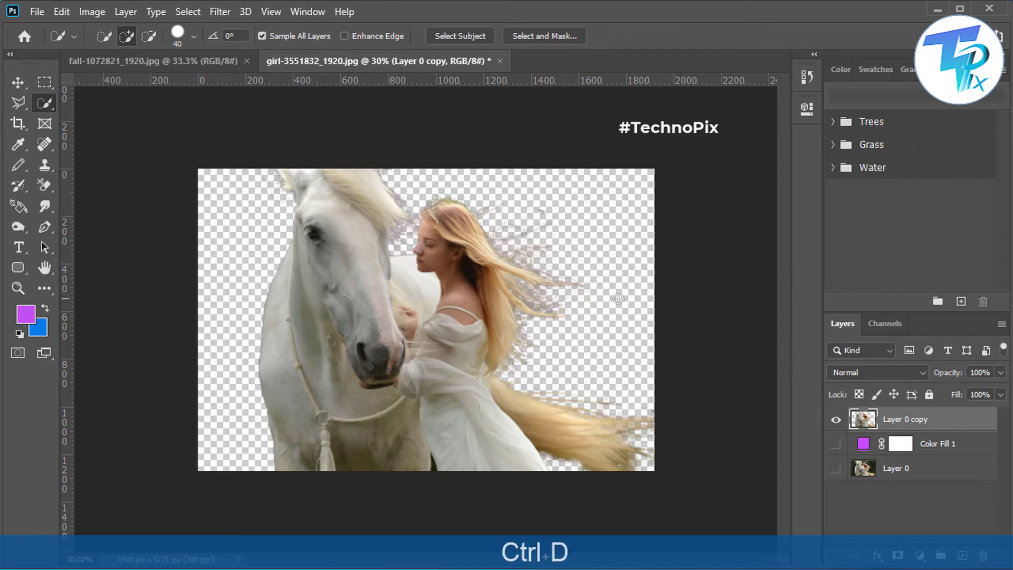
scroll(475, 315, up, 5)
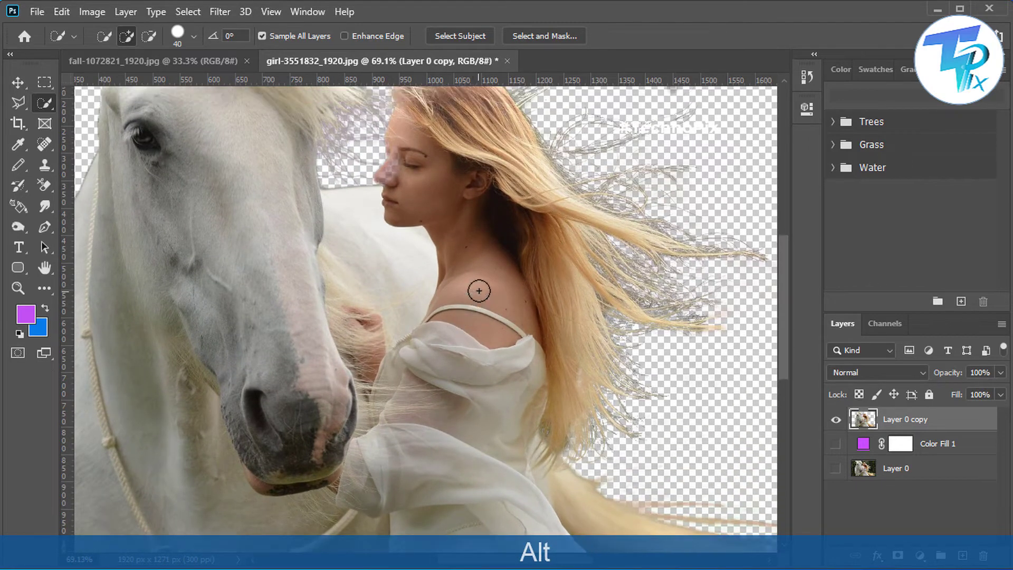
scroll(554, 285, up, 2)
scroll(723, 224, up, 2)
scroll(729, 219, up, 5)
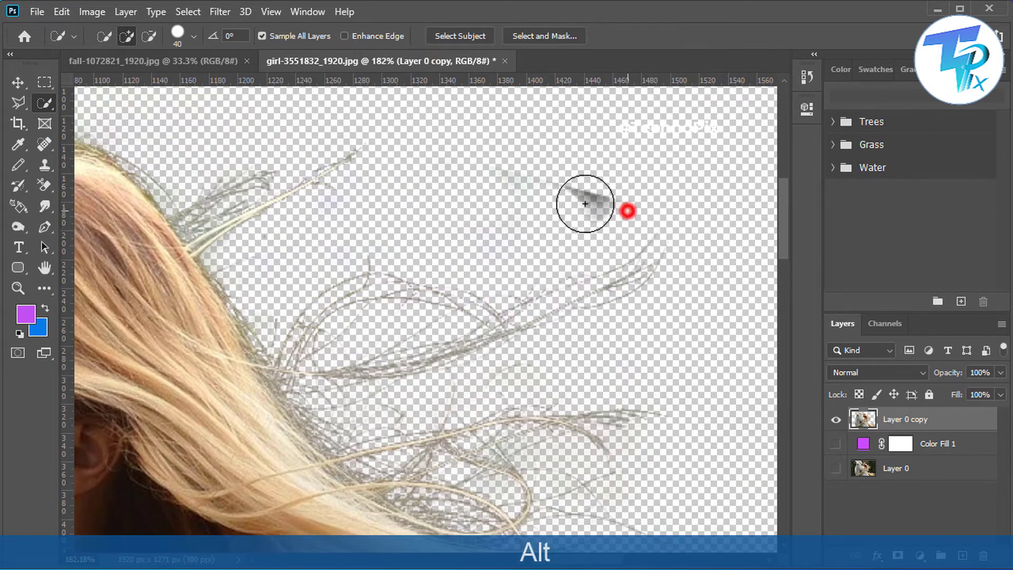
click(628, 211)
alt+click(563, 206)
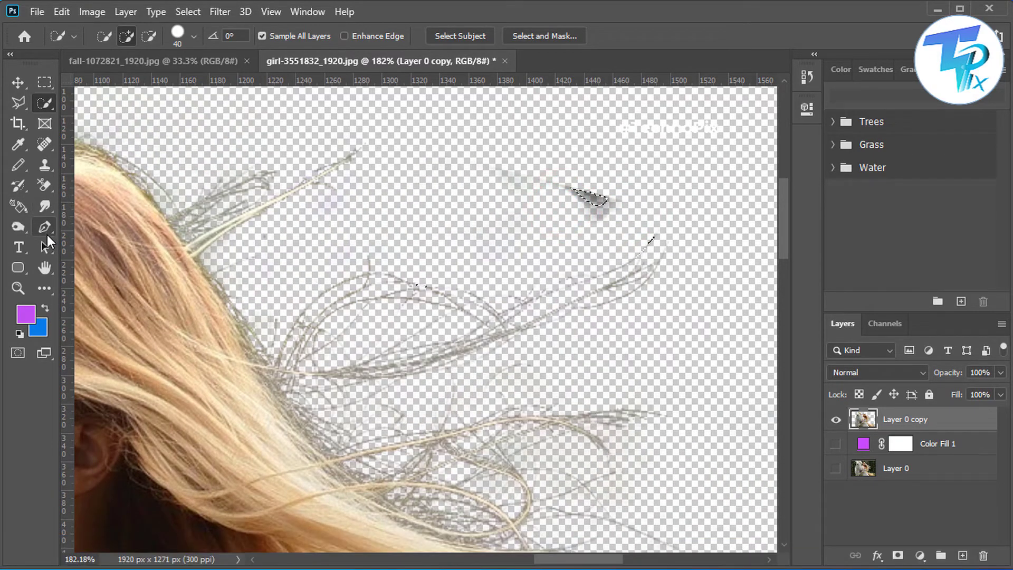
- Deselect and erase the dark leftover smudge to the right of the woman's flying hair with the Background Eraser
click(44, 186)
click(99, 199)
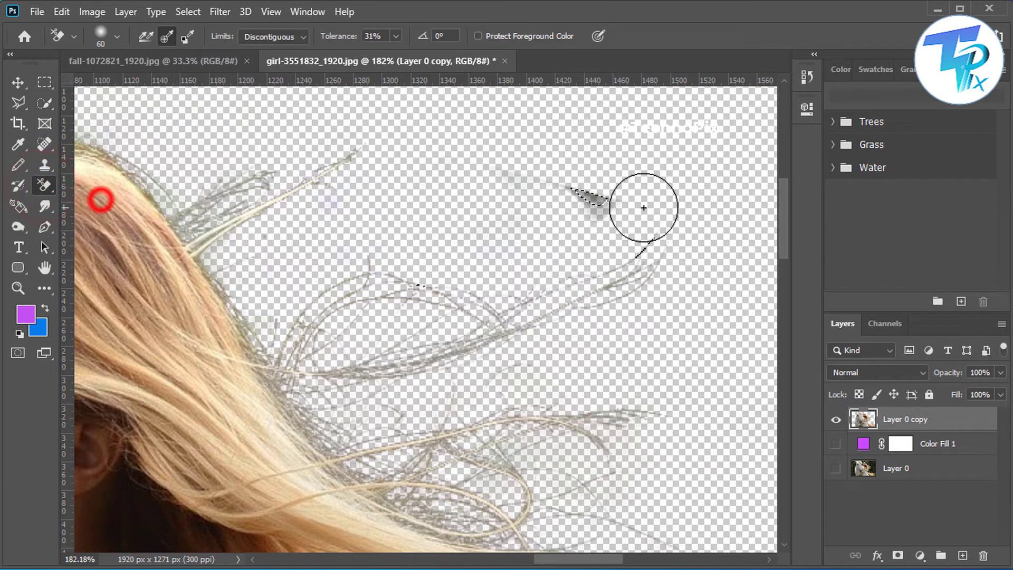
click(652, 209)
key(ctrl+d)
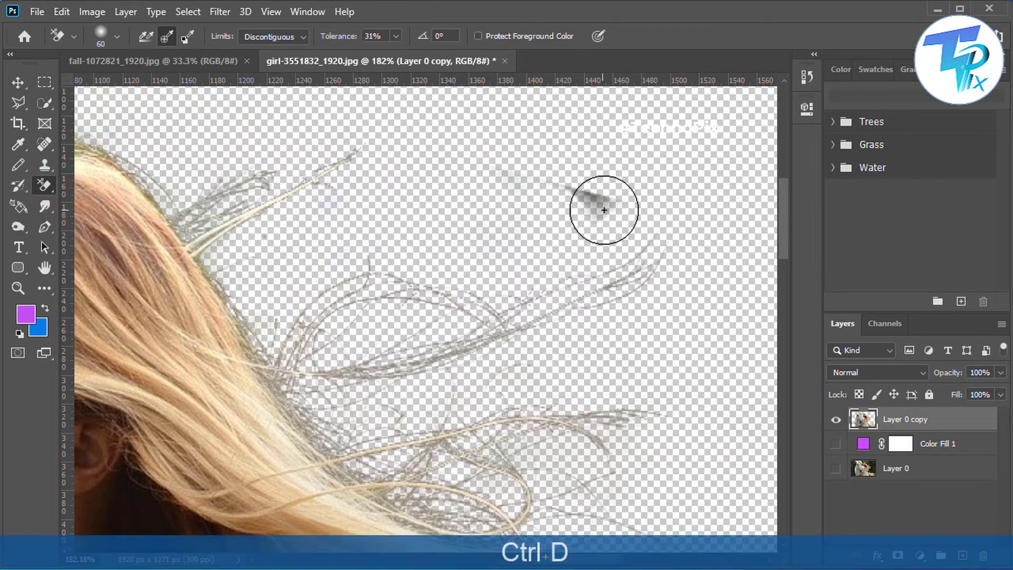
mouse_move(600, 208)
mouse_down()
mouse_move(533, 190)
mouse_move(625, 202)
mouse_move(594, 211)
mouse_move(538, 194)
mouse_move(559, 186)
mouse_move(605, 194)
mouse_move(533, 197)
mouse_up()
click(594, 201)
mouse_move(599, 191)
mouse_down()
mouse_move(498, 195)
mouse_move(559, 197)
mouse_up()
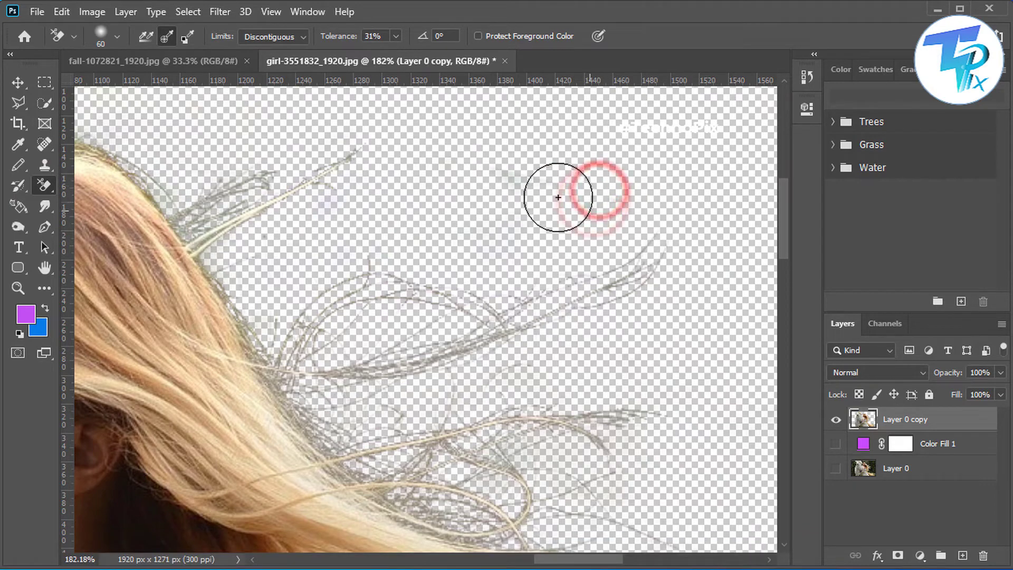
drag(629, 200, 454, 172)
click(482, 181)
- Examine the cut edges of the horse's tail and the woman's hair up close for leftover background
alt+scroll(498, 195, down, 5)
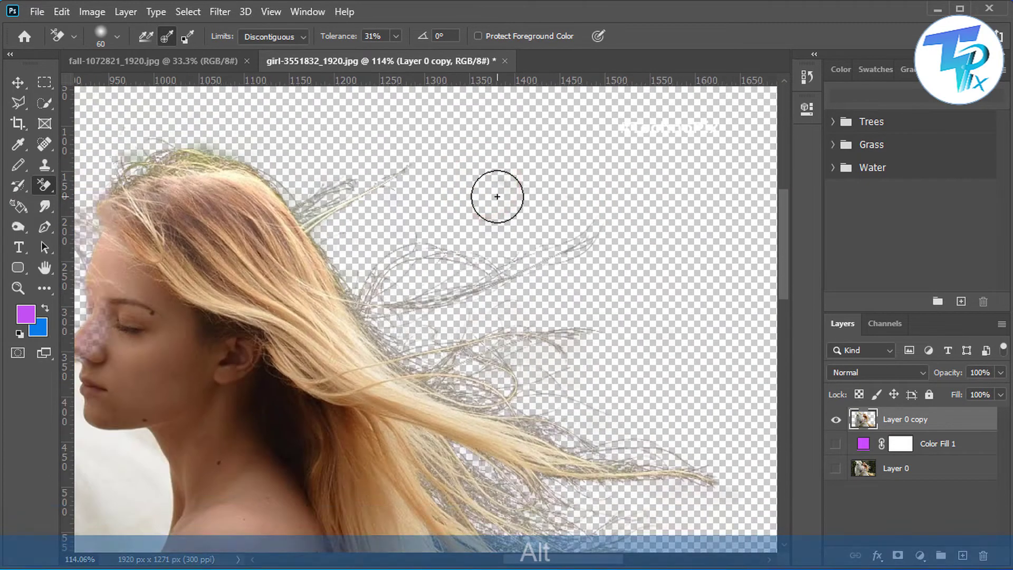
alt+scroll(497, 197, down, 2)
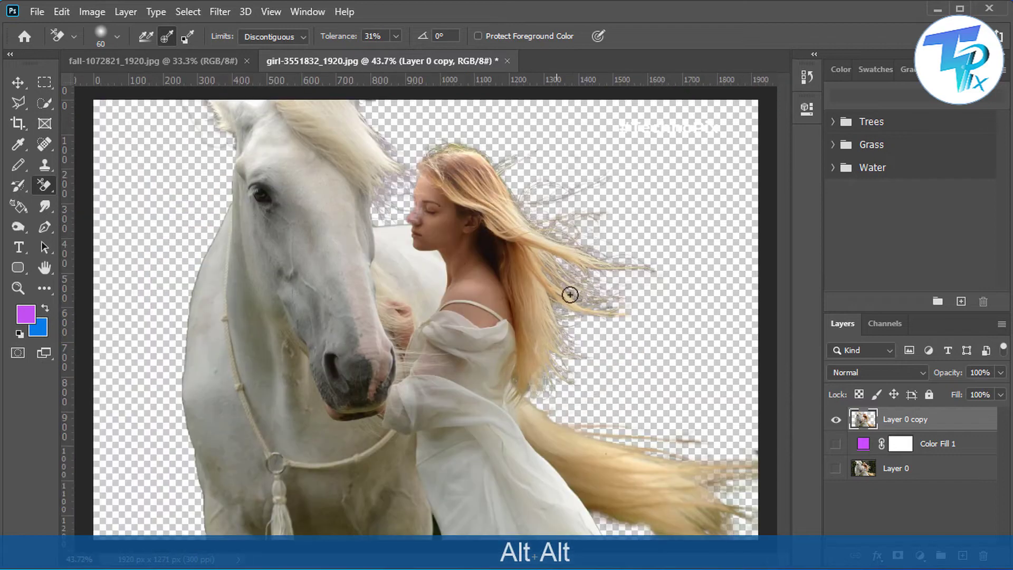
key(alt)
alt+click(739, 494)
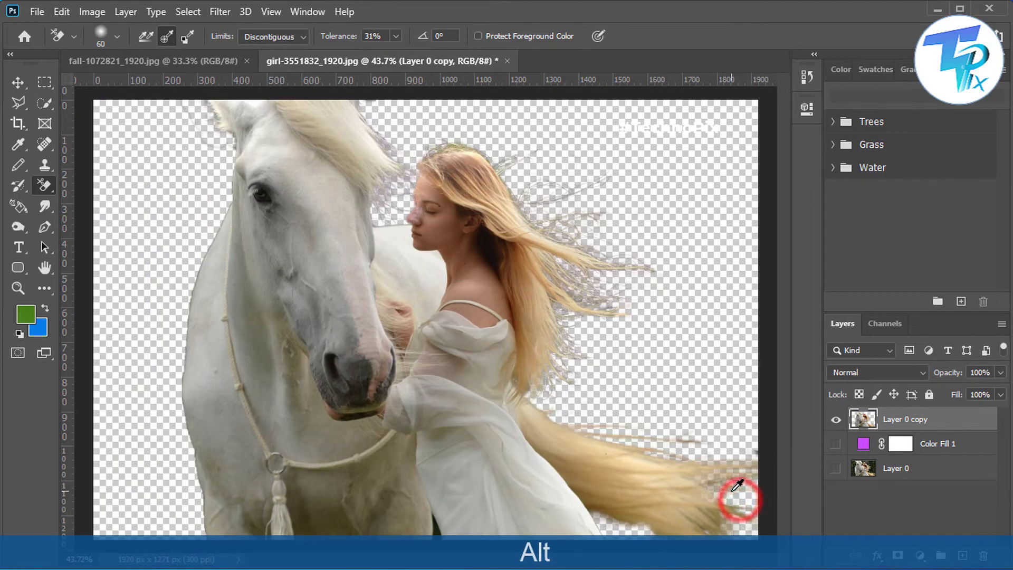
alt+scroll(729, 489, up, 5)
scroll(727, 466, up, 2)
key(space)
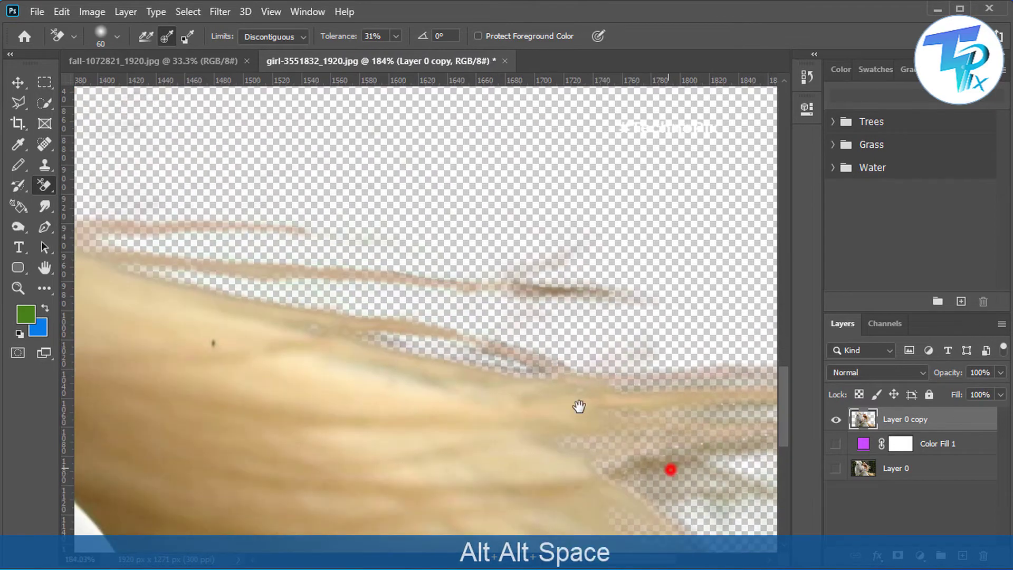
drag(669, 468, 749, 445)
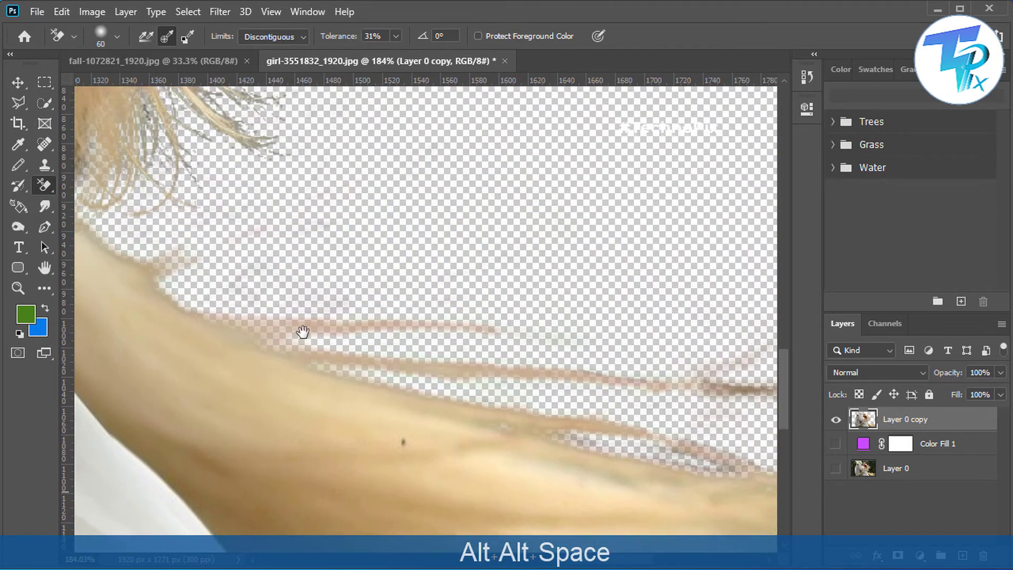
drag(240, 312, 404, 411)
drag(407, 263, 309, 448)
drag(329, 252, 373, 361)
drag(320, 295, 336, 355)
drag(314, 287, 341, 371)
- Erase the faint remaining traces to the right of the flying hair and above the woman's head with the Background Eraser
scroll(364, 331, down, 1)
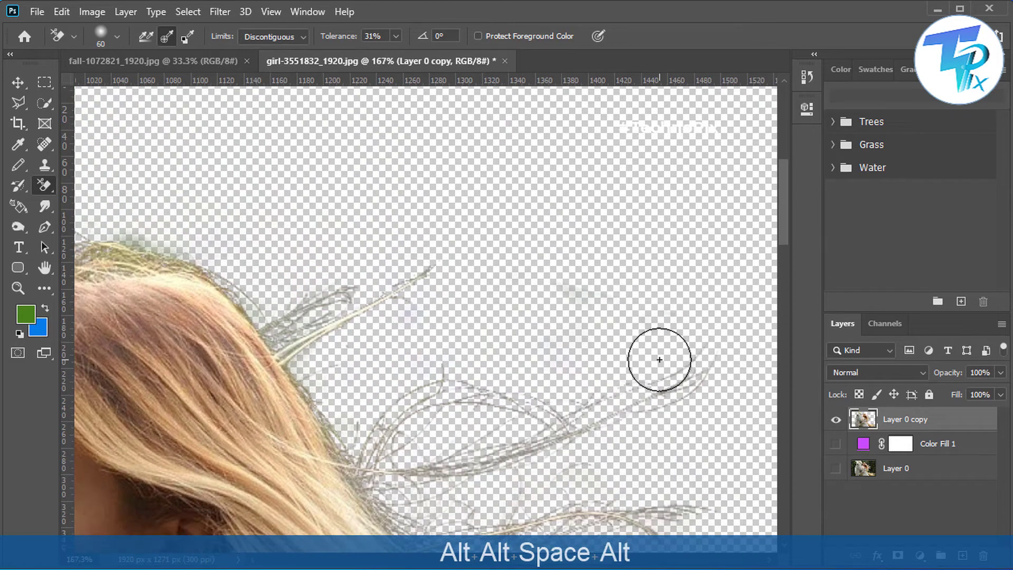
drag(577, 280, 577, 360)
drag(570, 316, 595, 278)
drag(592, 305, 581, 293)
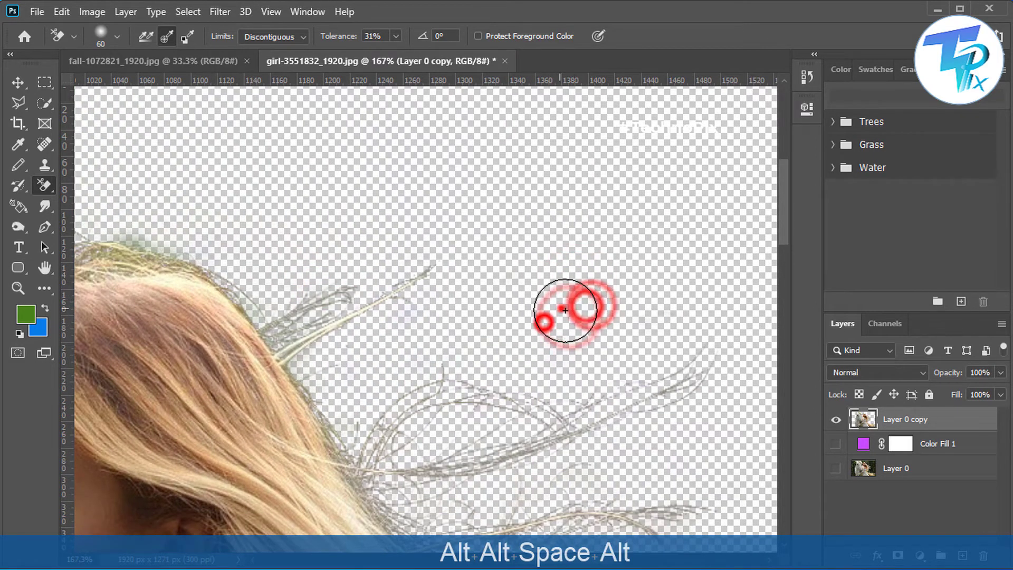
scroll(117, 267, up, 3)
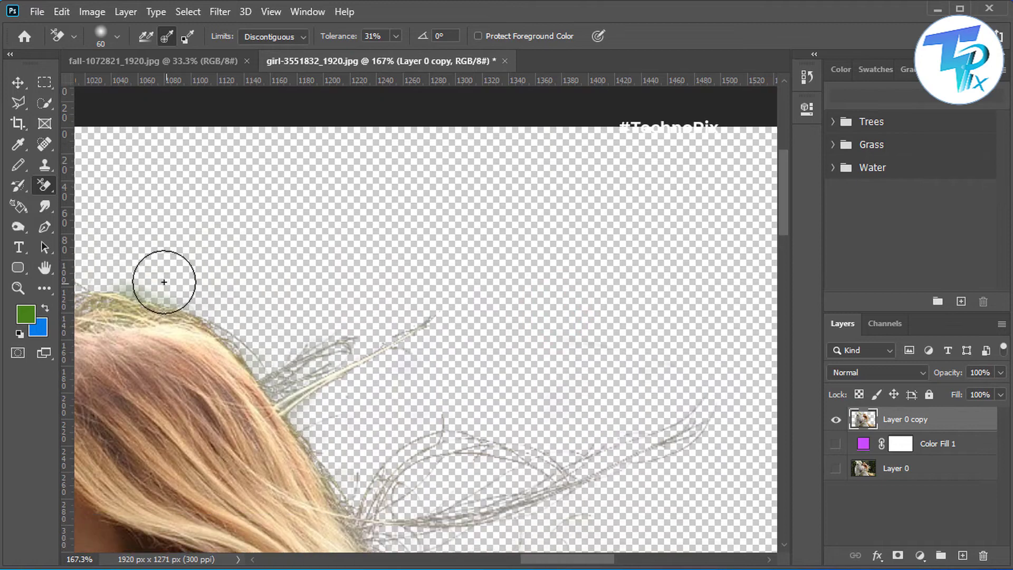
drag(133, 264, 145, 267)
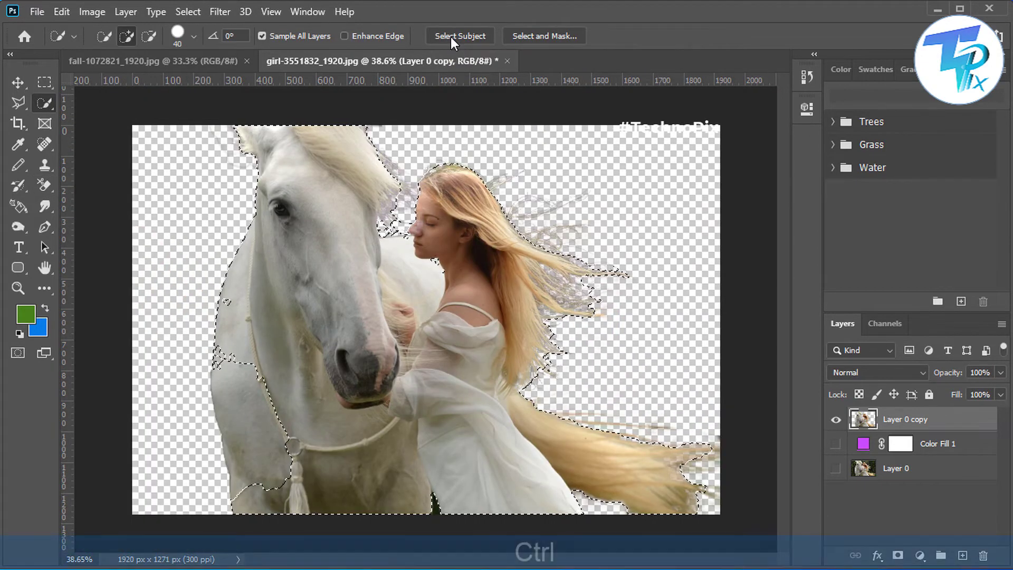
- Deselect the subject and shift the woman and horse cutout slightly to the right with the Move tool
key(ctrl+d)
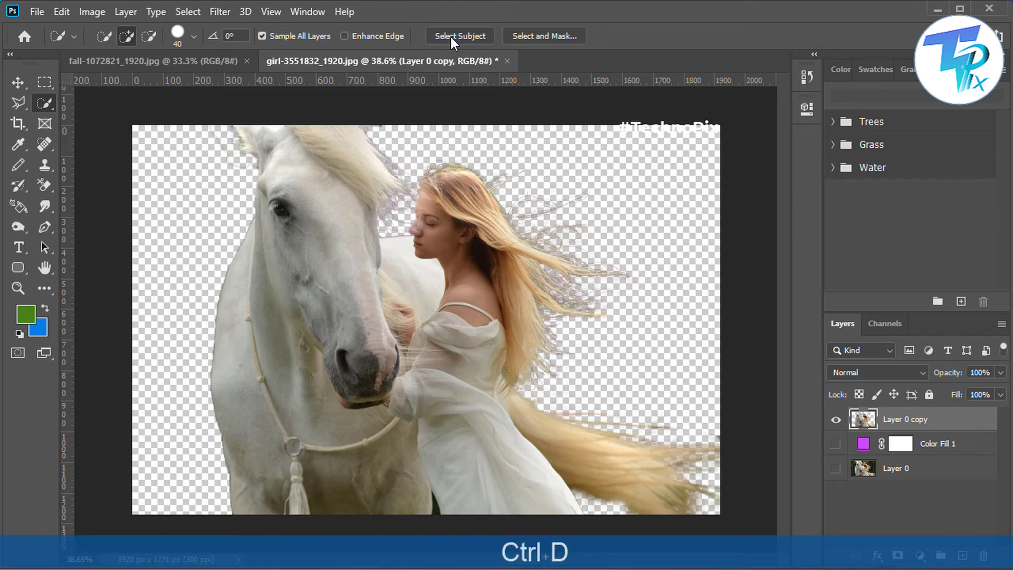
click(16, 86)
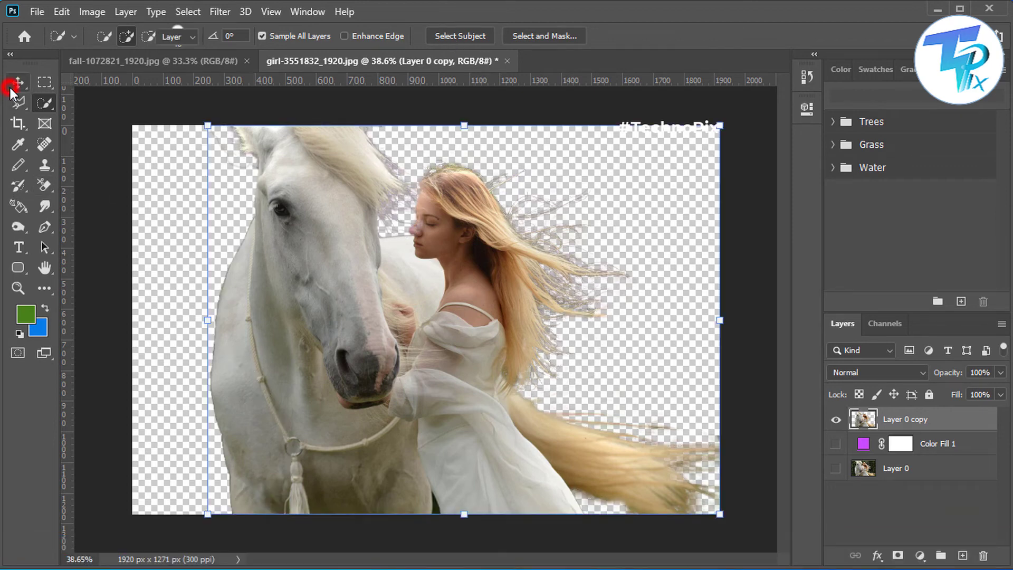
click(742, 223)
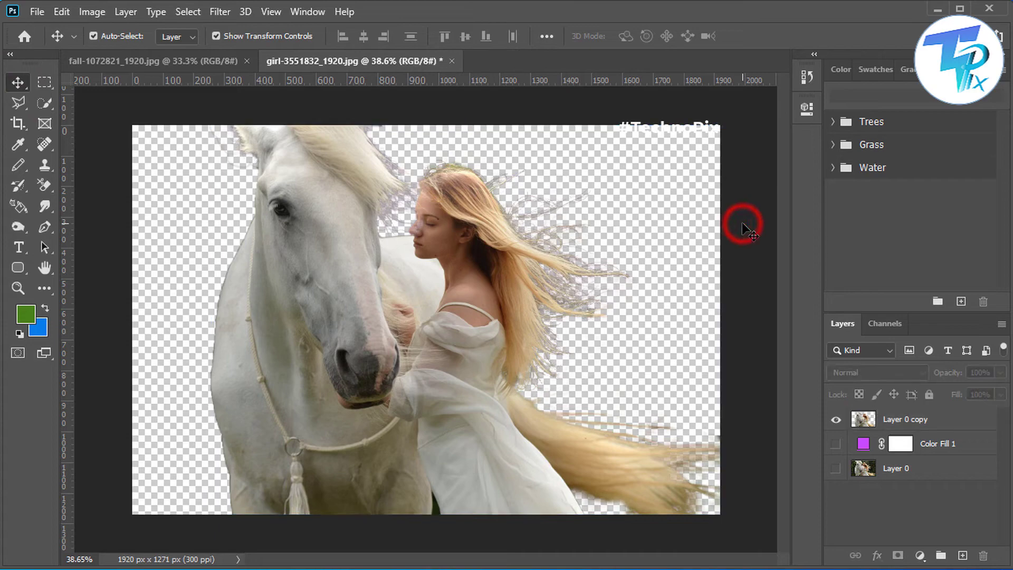
click(186, 64)
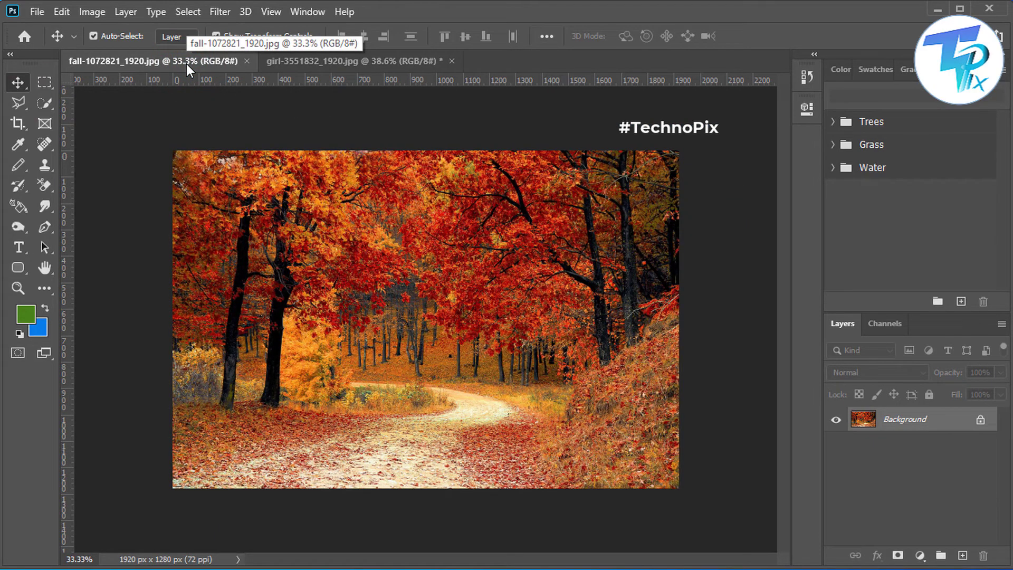
click(275, 223)
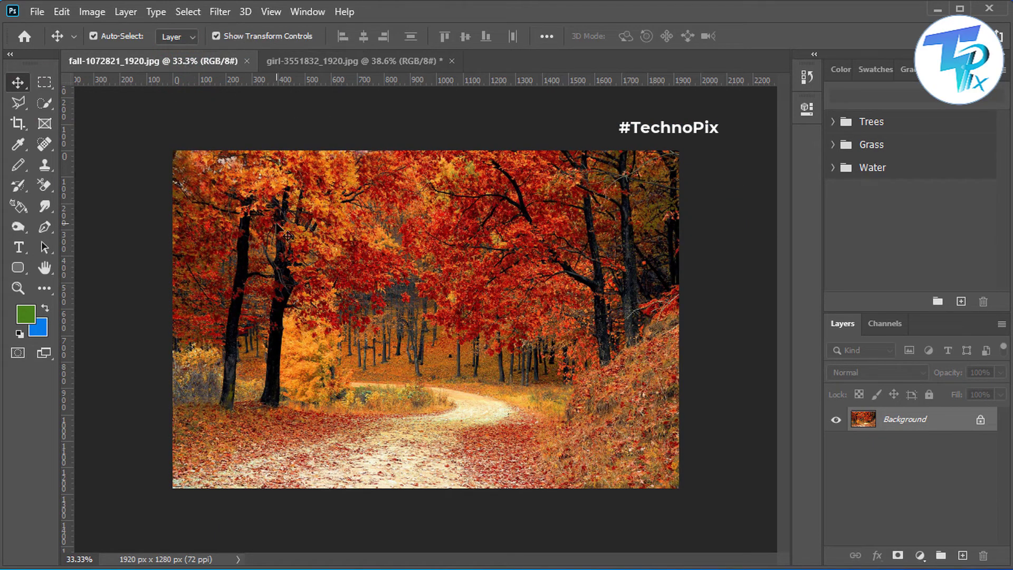
click(353, 62)
drag(382, 224, 391, 185)
- Copy the autumn forest from fall-1072821_1920.jpg into the girl-3551832_1920.jpg document so it covers the canvas, and place it directly below Layer 0 copy
click(112, 59)
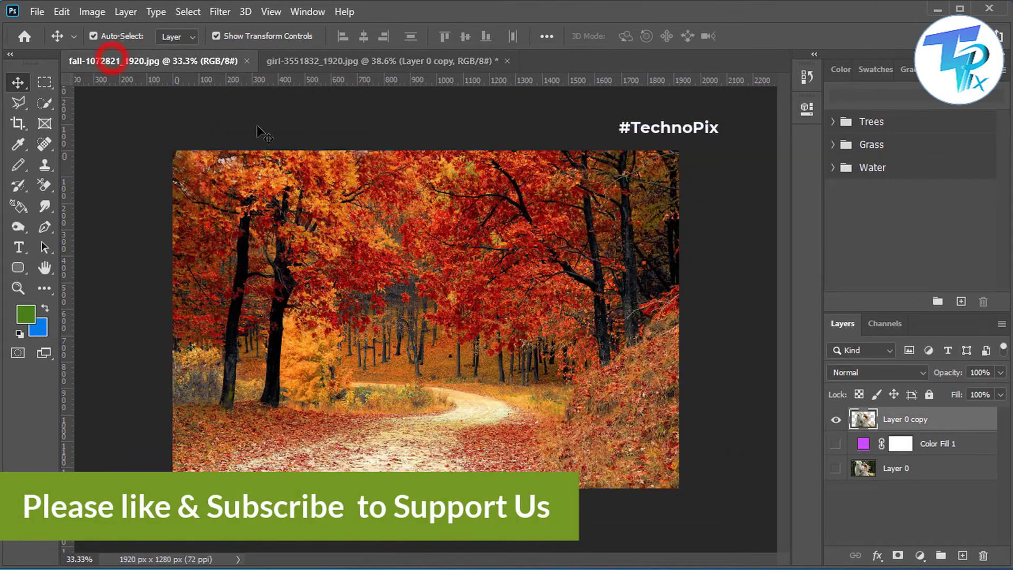
drag(305, 209, 327, 260)
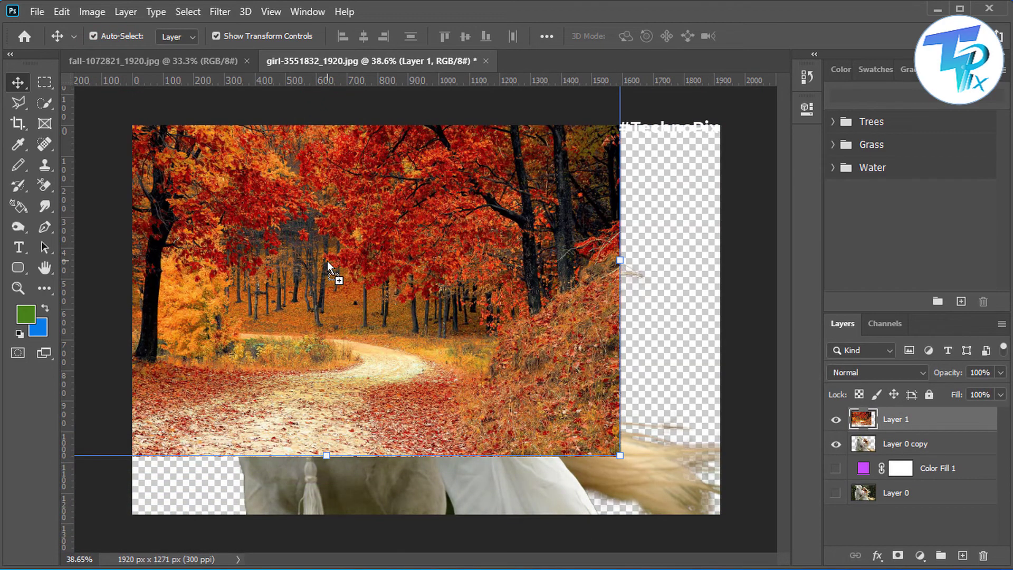
mouse_move(380, 294)
mouse_down()
mouse_move(434, 353)
mouse_move(455, 366)
mouse_move(482, 363)
mouse_up()
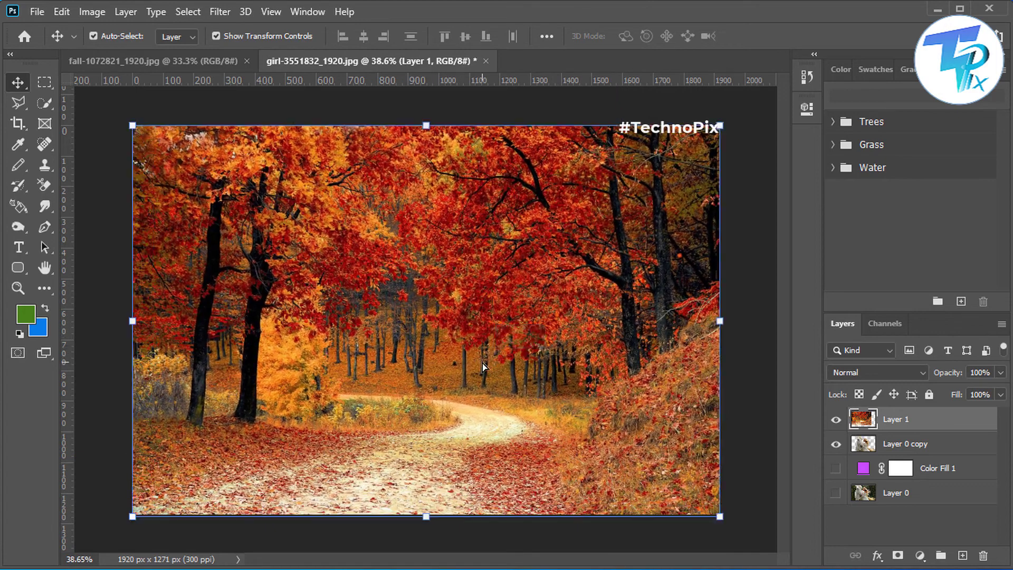
drag(961, 432, 964, 454)
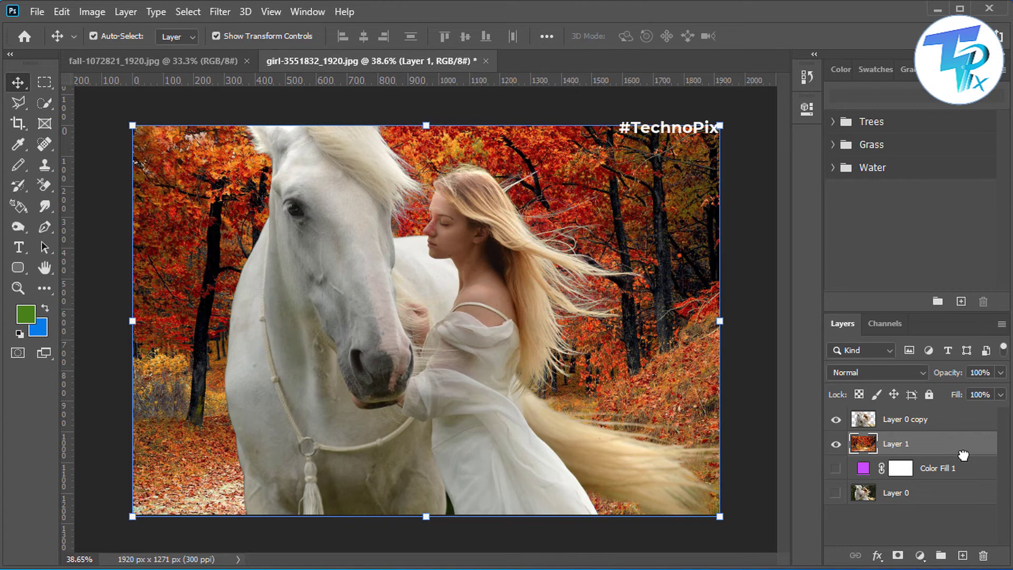
- Examine the edges of the flying hair, the horse's tail and the mane up close against the autumn forest
scroll(443, 329, up, 5)
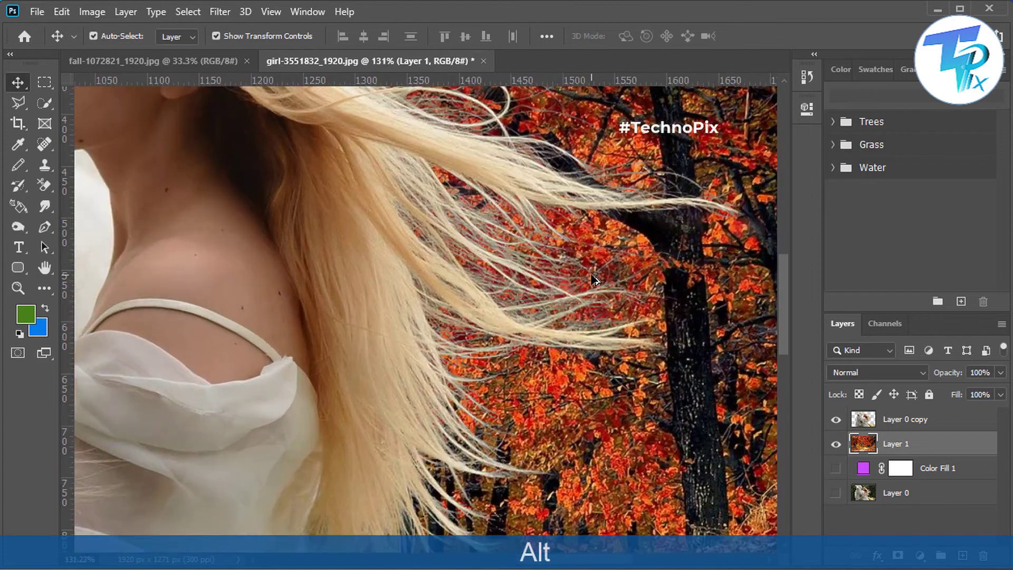
scroll(442, 321, down, 4)
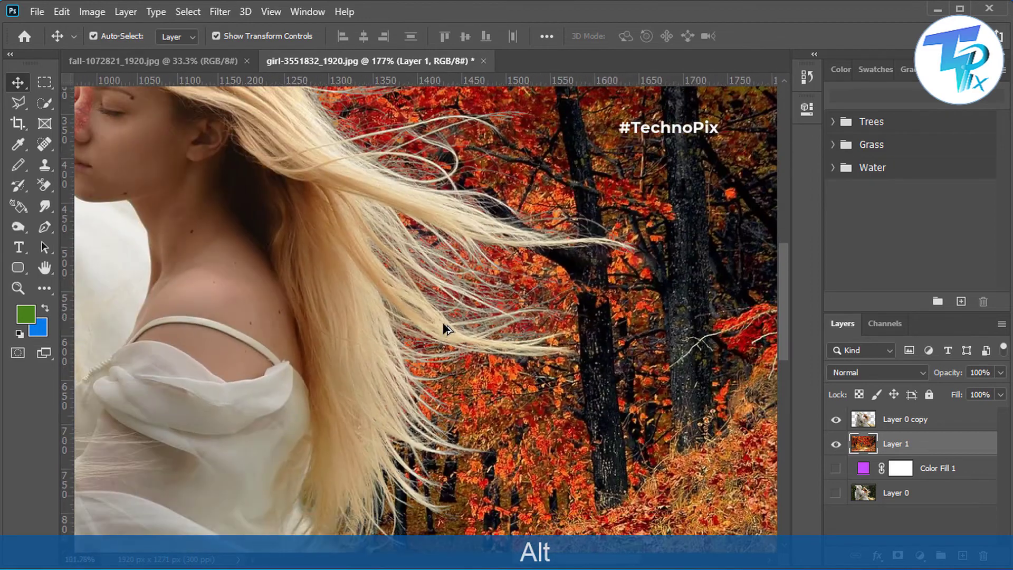
scroll(433, 375, down, 4)
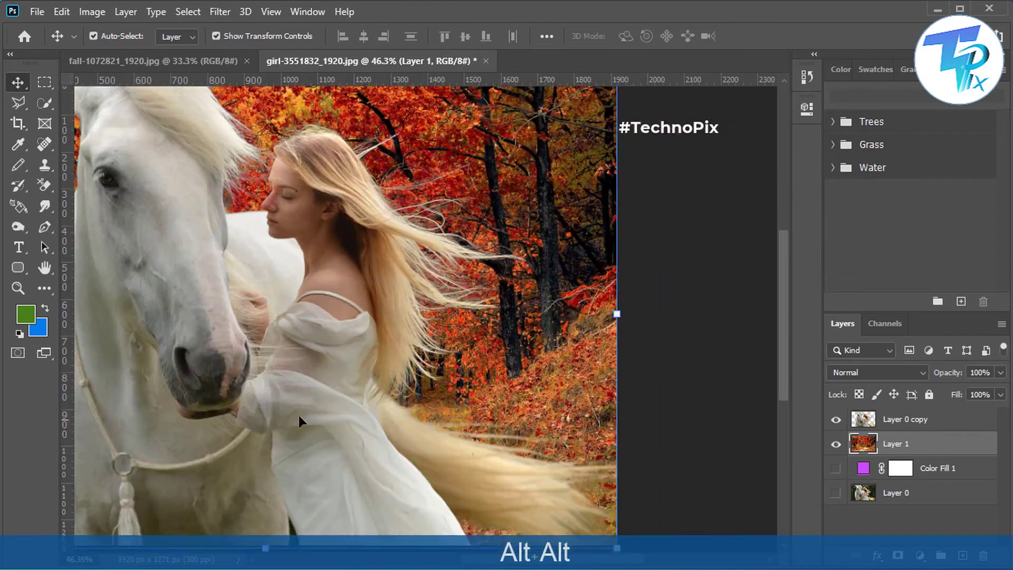
scroll(253, 364, down, 1)
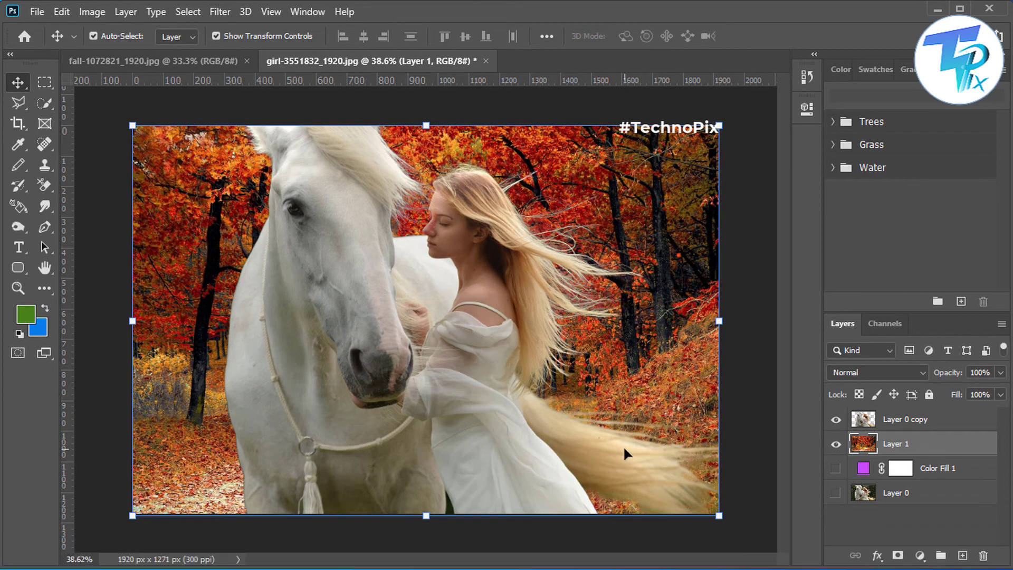
scroll(622, 445, up, 5)
scroll(728, 494, up, 3)
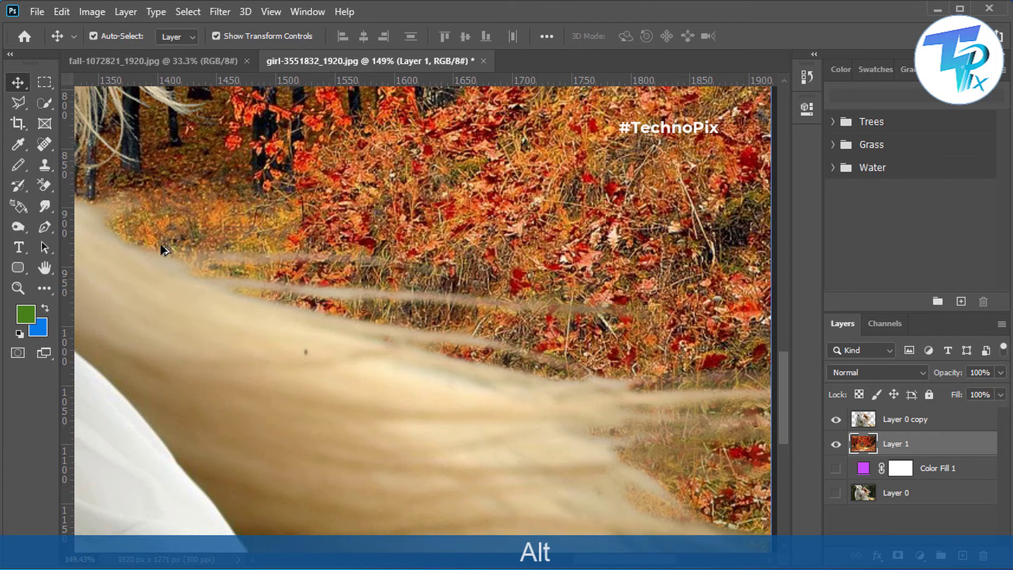
scroll(440, 256, down, 5)
scroll(434, 263, down, 3)
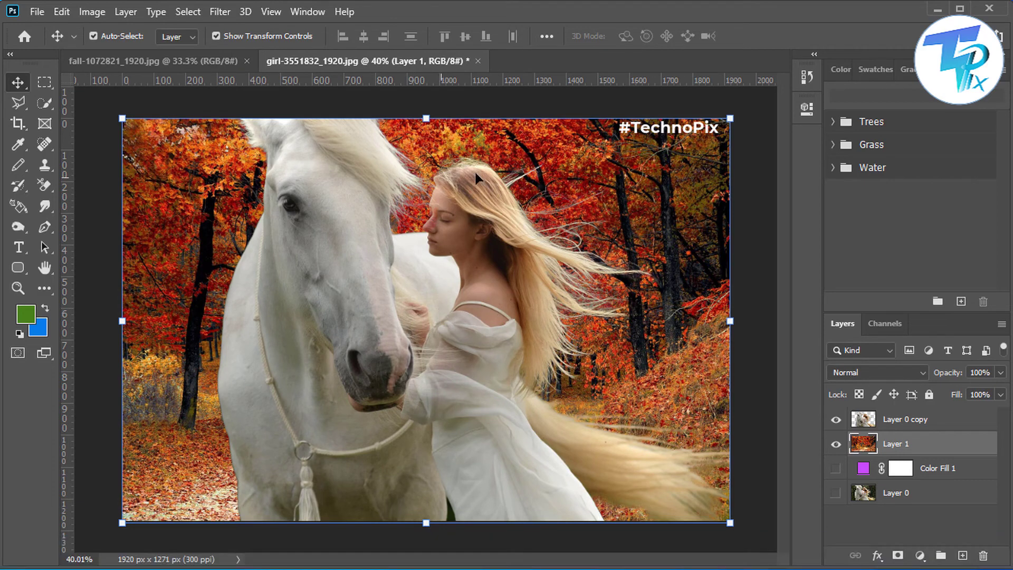
scroll(544, 183, up, 5)
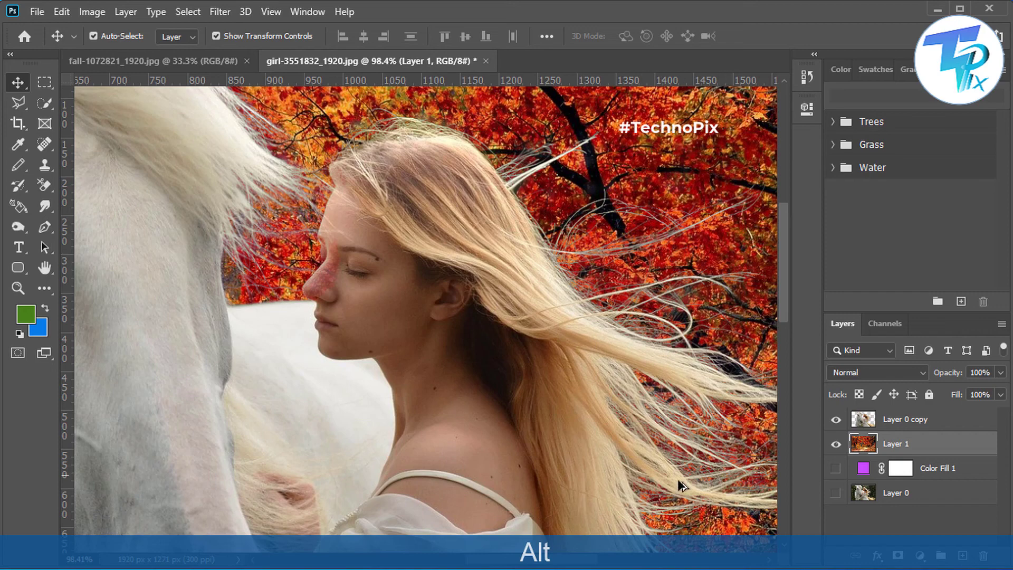
scroll(653, 426, down, 2)
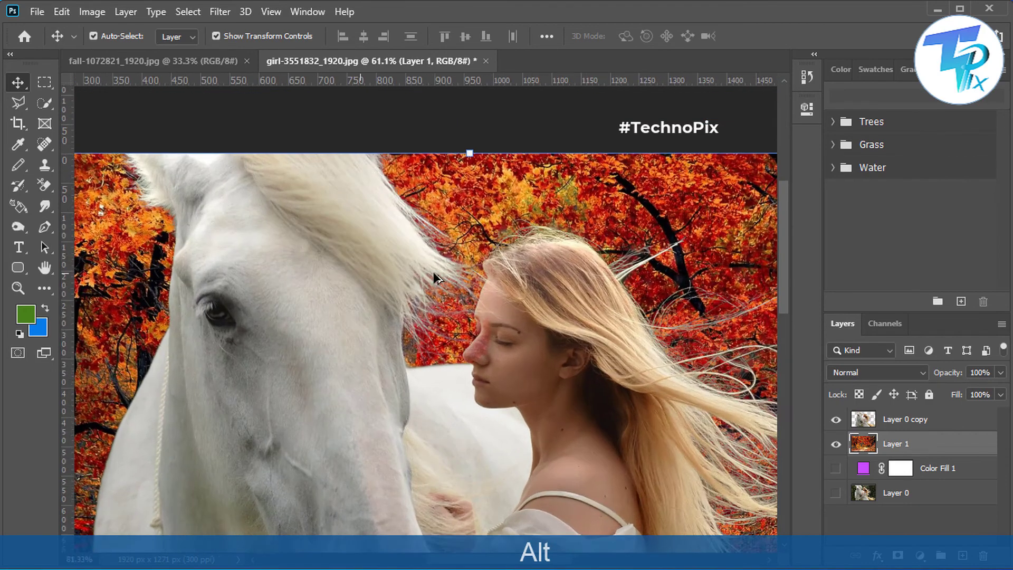
scroll(433, 271, up, 3)
scroll(418, 316, down, 4)
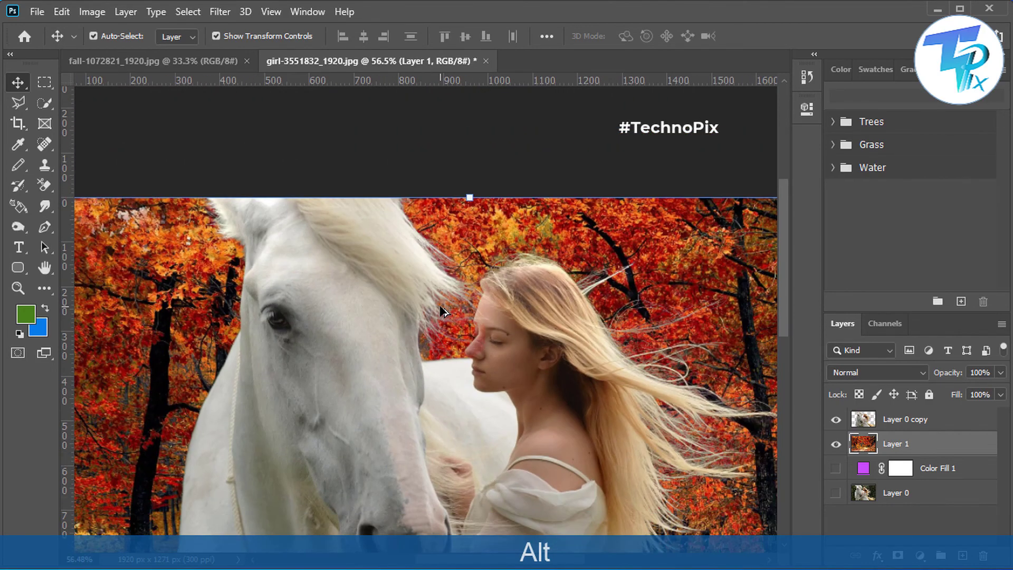
scroll(443, 312, down, 1)
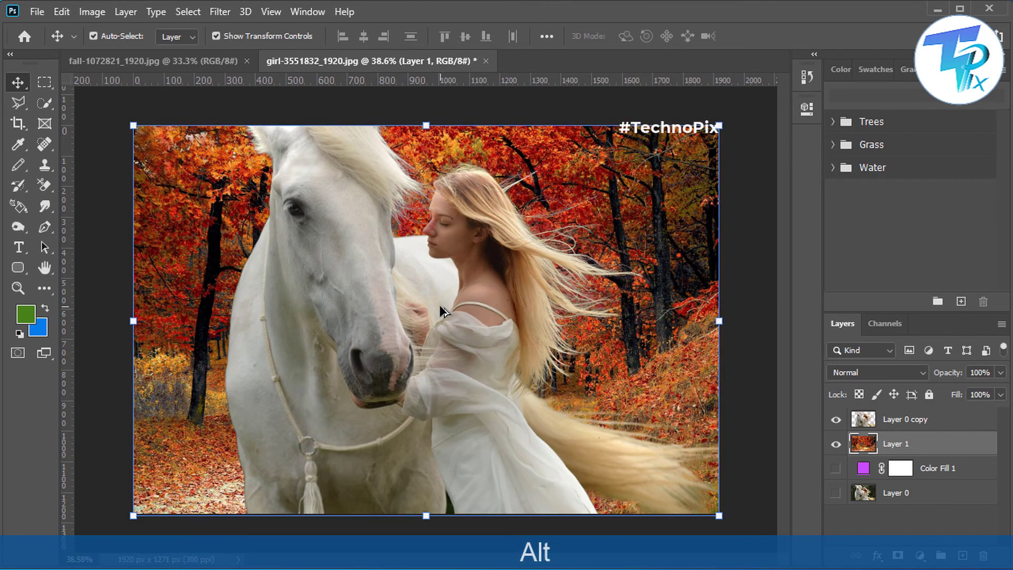